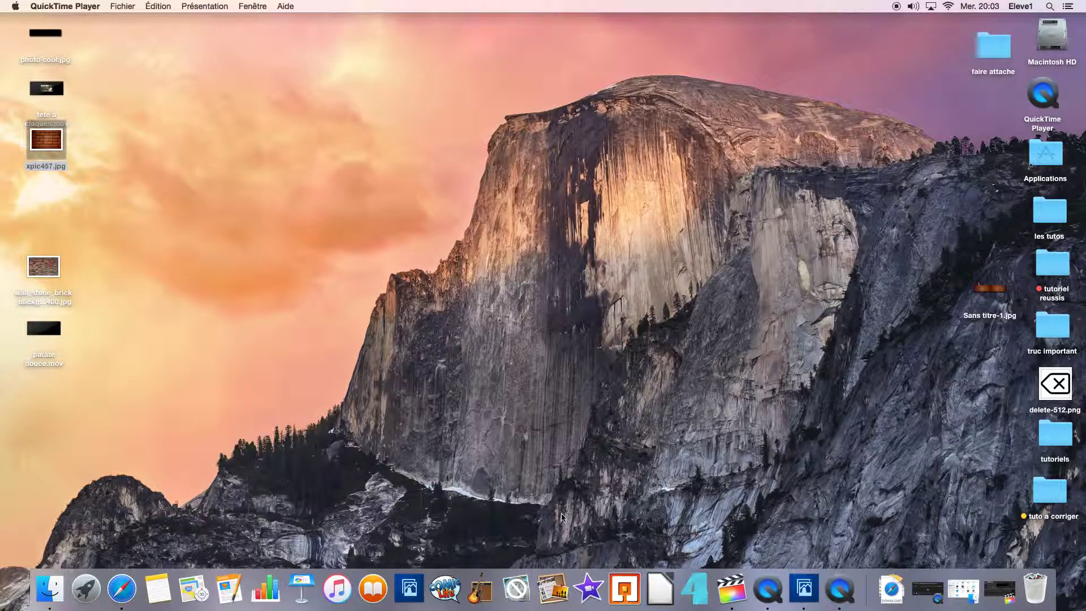
Switch to Final Cut Pro and add patate douce.mov from the desktop to the start of the empty timeline
left_click(728, 594)
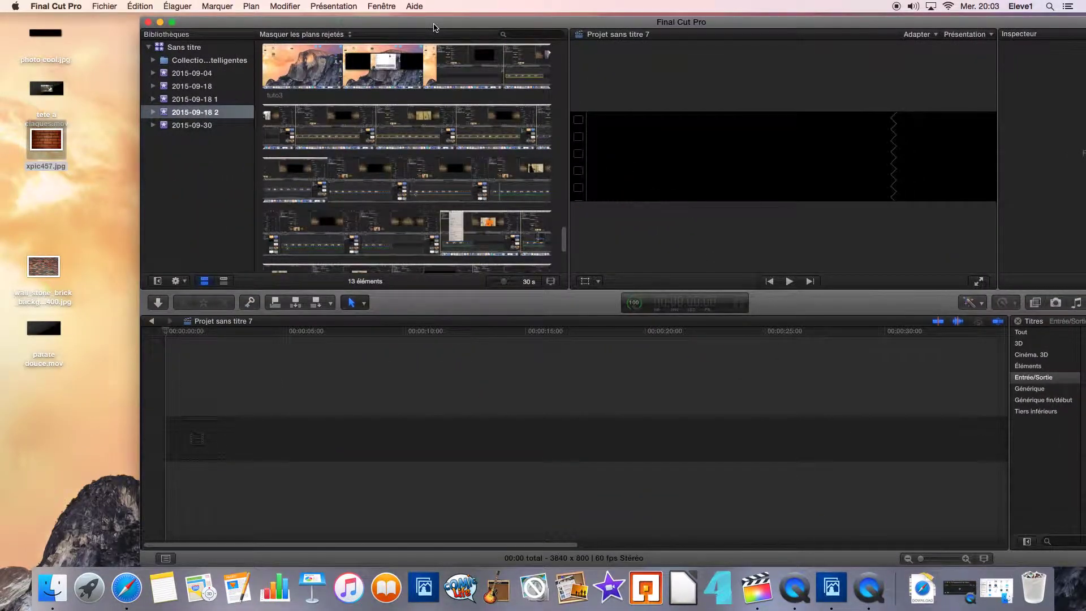
left_click_drag(434, 25, 445, 25)
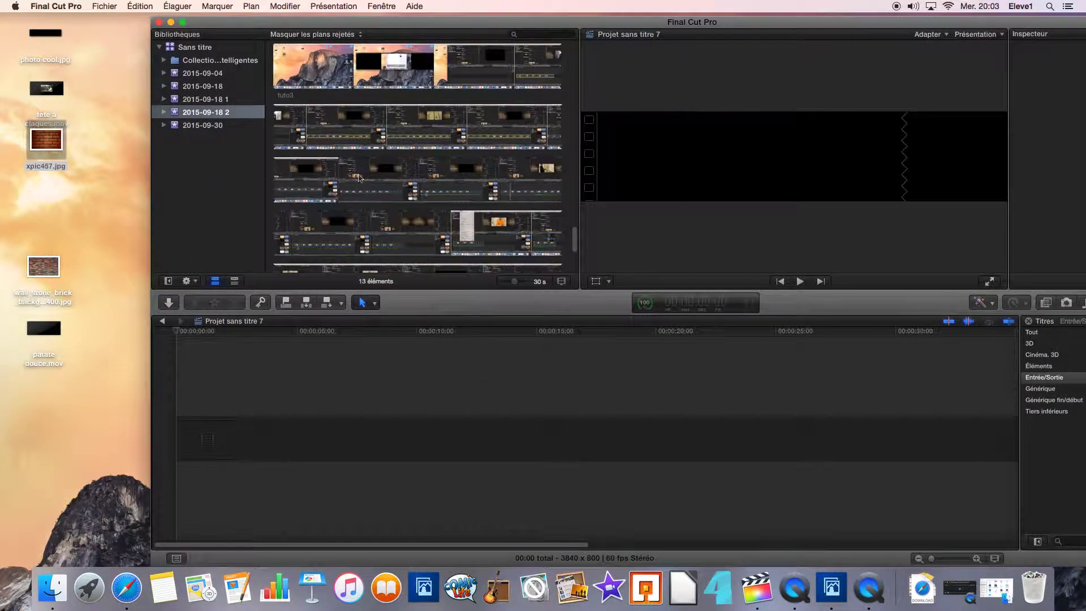
left_click_drag(77, 380, 26, 342)
left_click(87, 350)
mouse_move(44, 333)
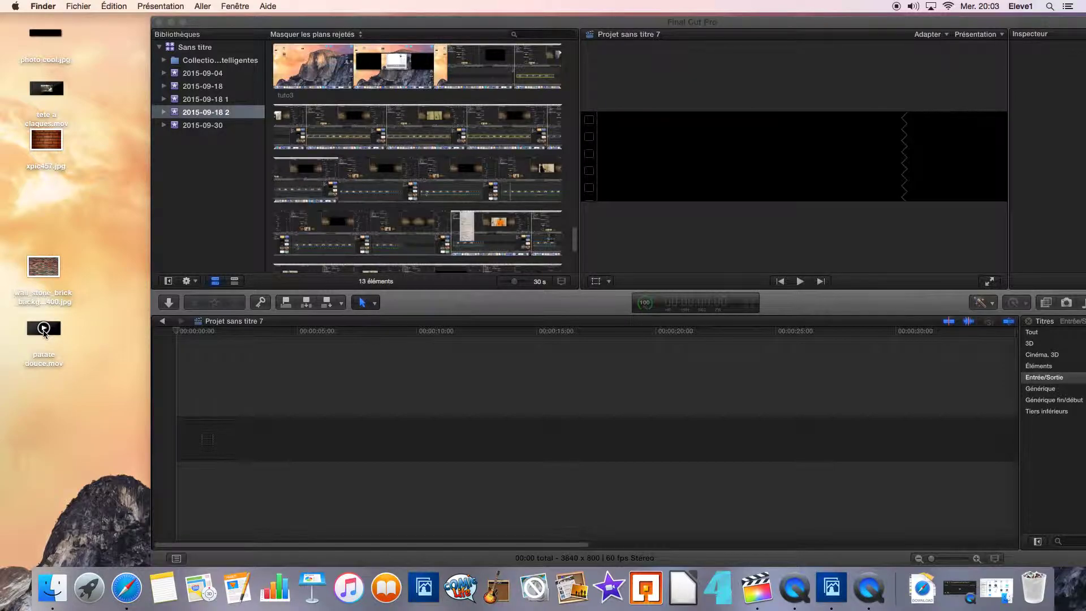
left_click_drag(44, 334, 215, 445)
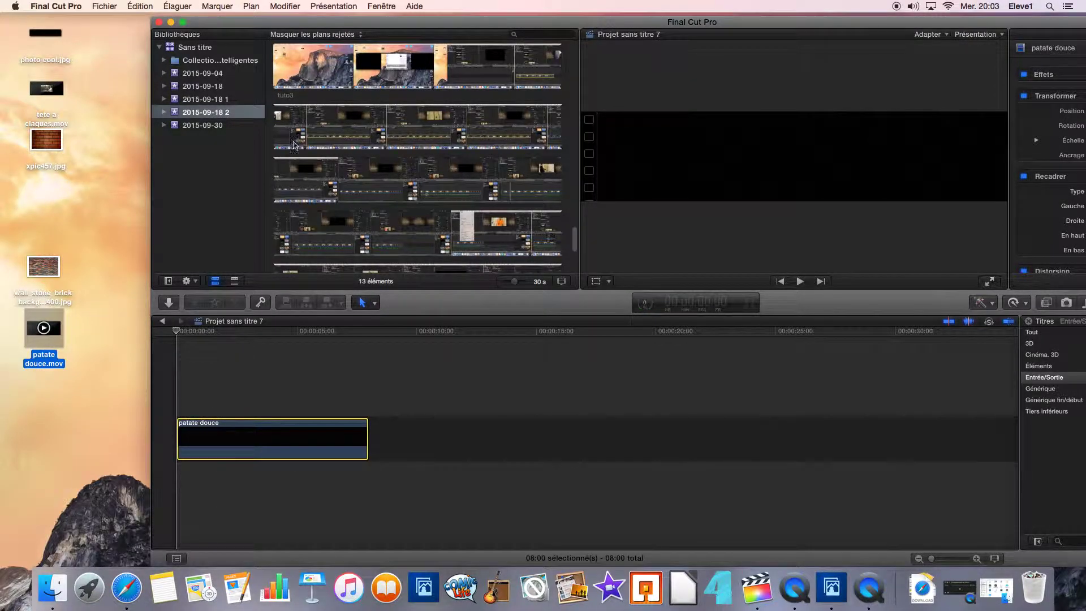
Set the project's video properties to the custom format (Personnaliser), 3840 x 800 at 60p
left_click(636, 74)
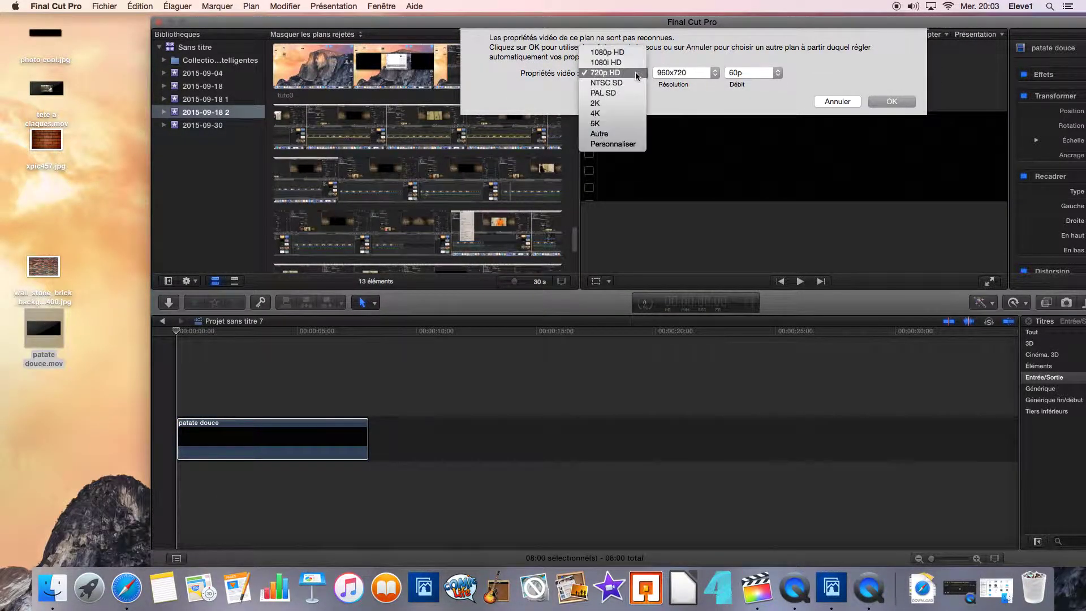
left_click(622, 144)
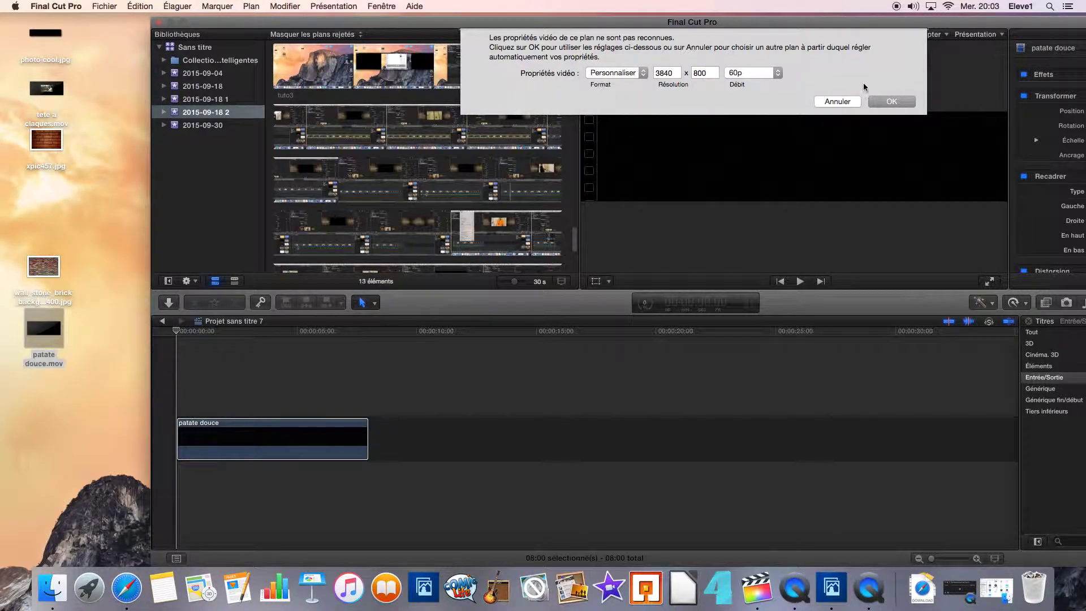
left_click(880, 103)
Stack two copies of the wall_stone_brick desktop image above patate douce at the timeline start and enlarge the editor to full screen
left_click_drag(620, 18, 570, 16)
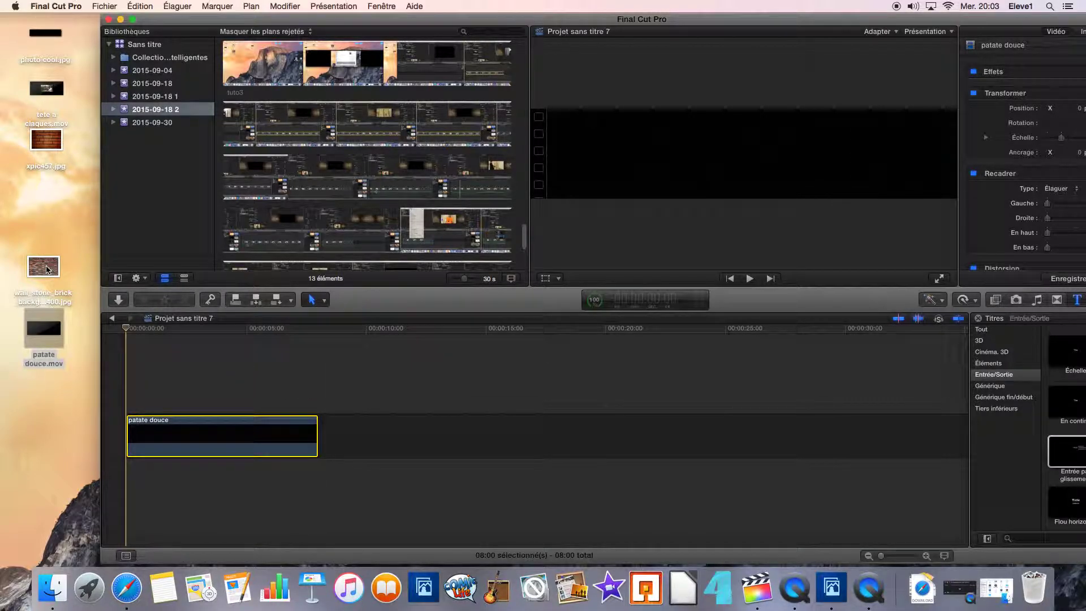
left_click_drag(47, 269, 122, 390)
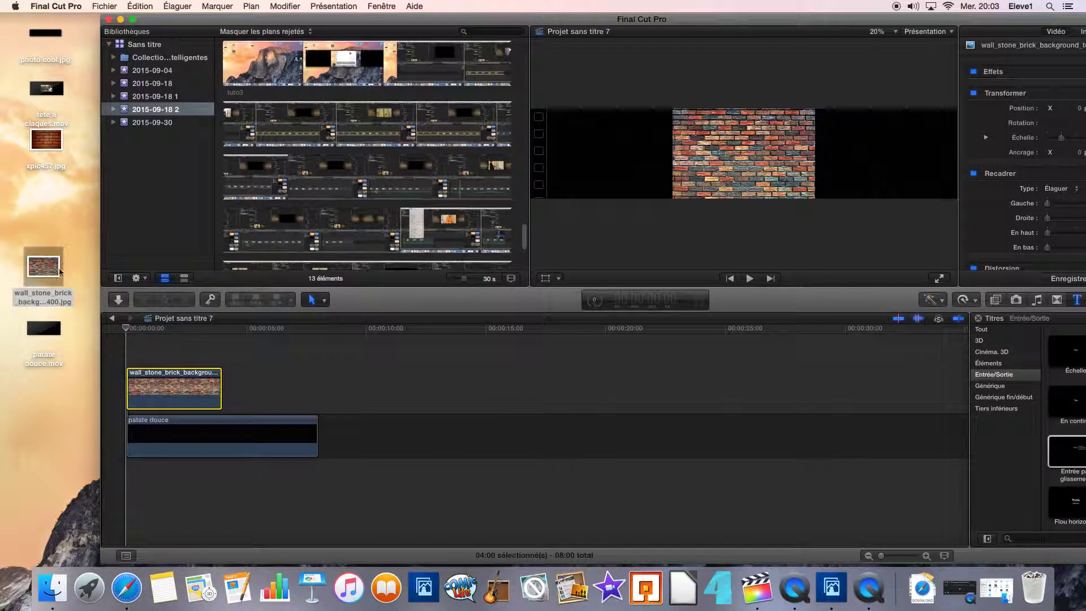
left_click_drag(45, 264, 126, 346)
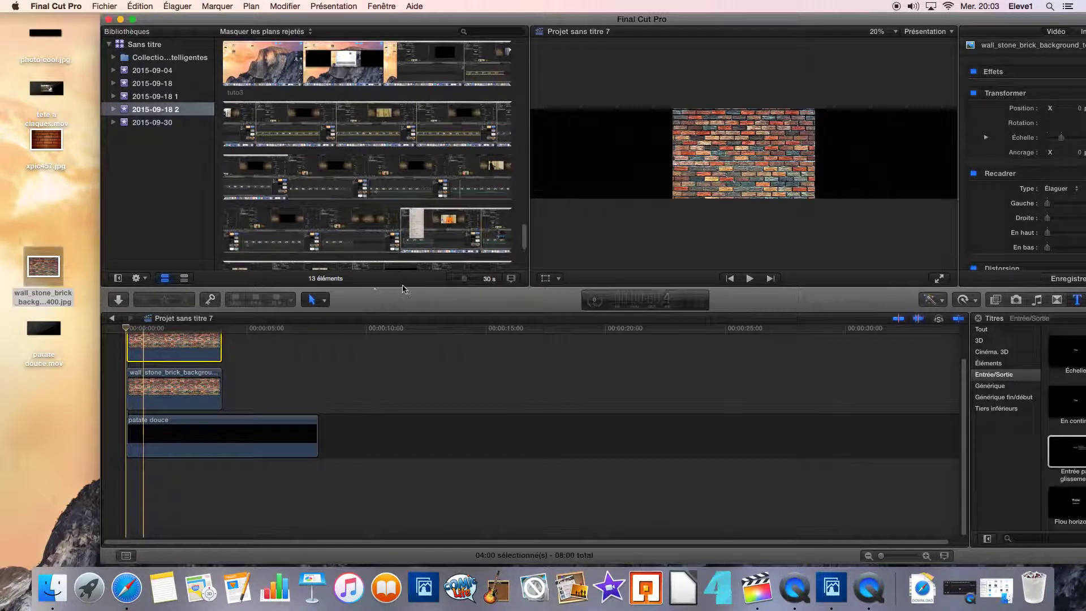
left_click(133, 20)
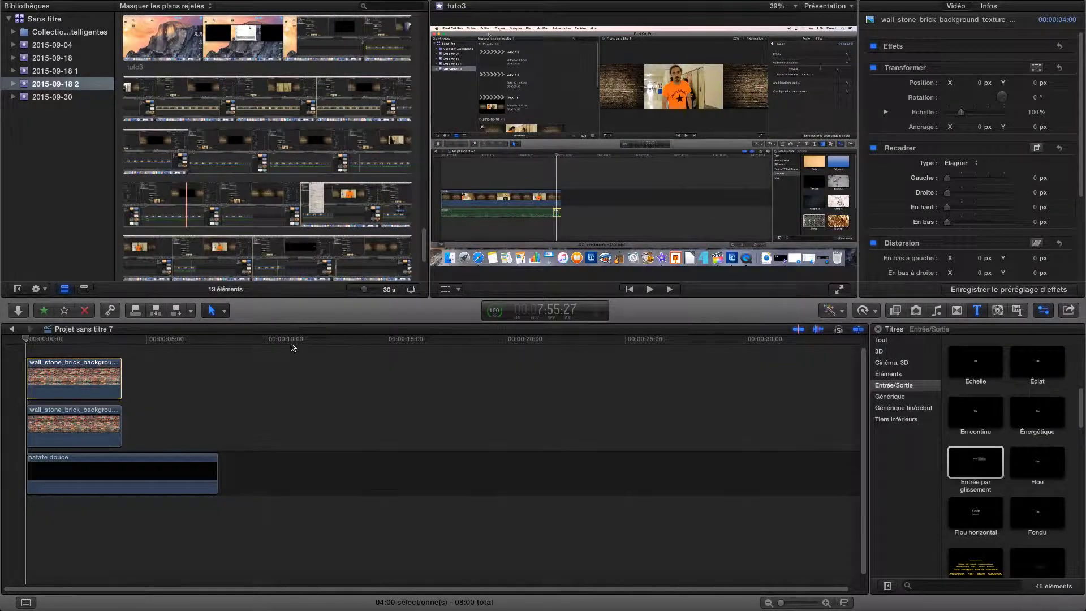
Examine the stacked clips at several points in the timeline, both within and beyond the brick images
left_click(243, 385)
left_click(79, 374)
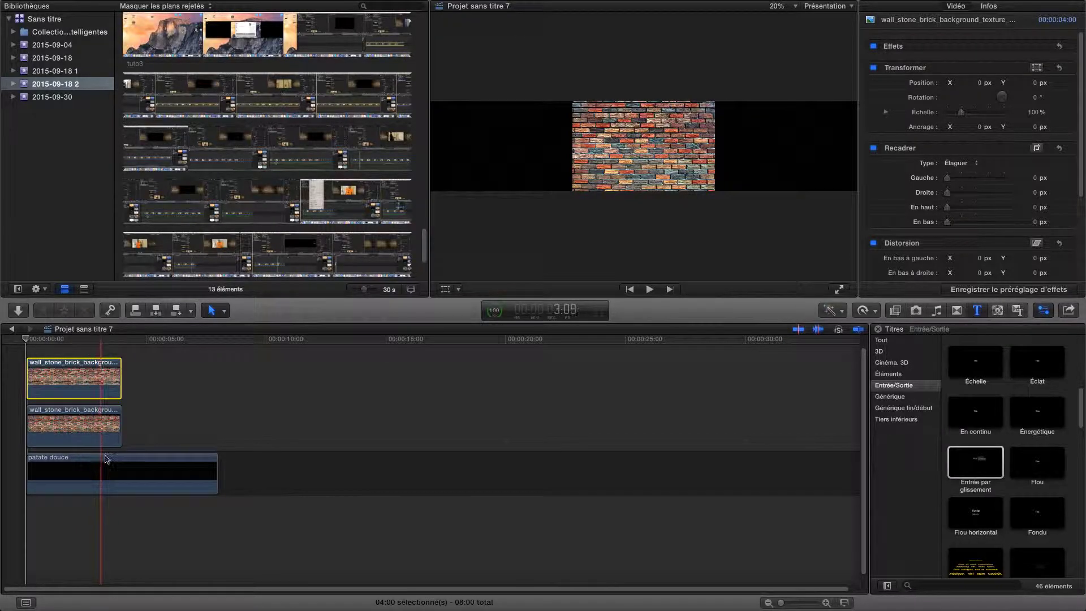
left_click(186, 425)
left_click(186, 424)
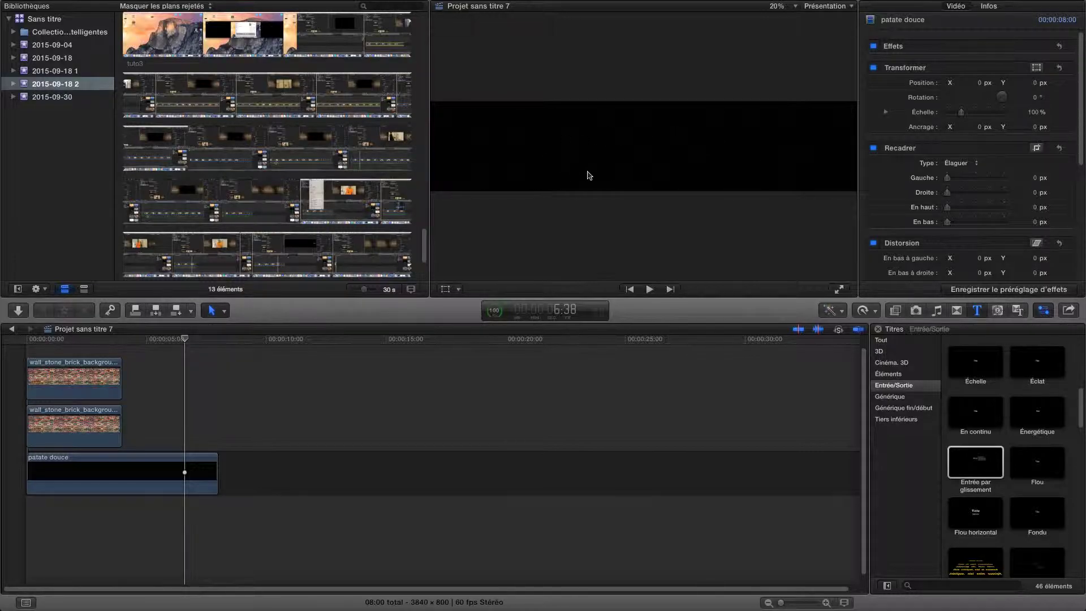
left_click(179, 339)
left_click_drag(180, 340, 75, 342)
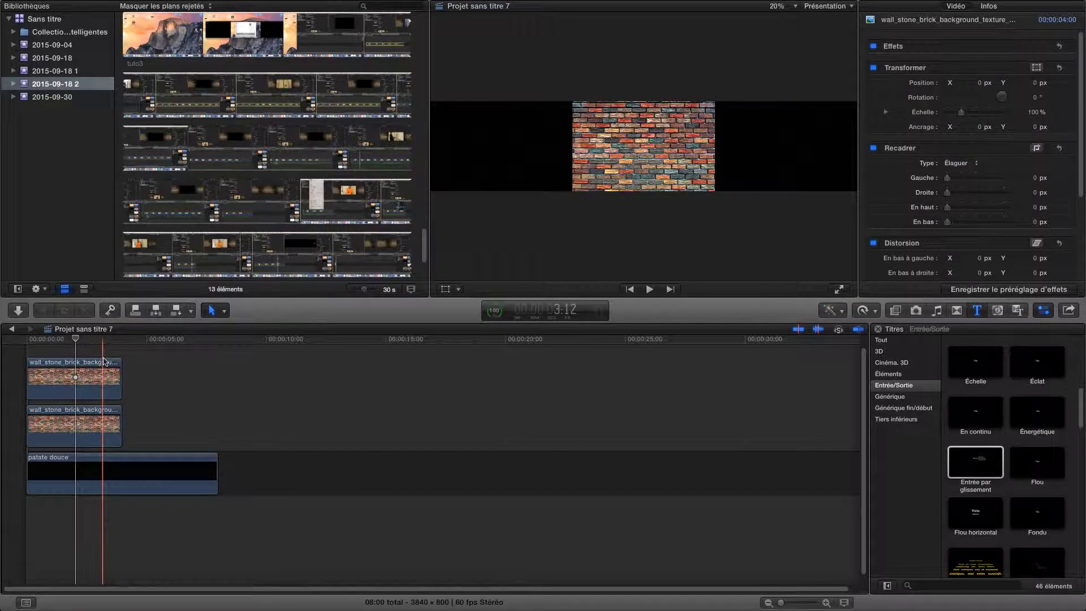
Extend both brick image clips to 8 seconds so they end together with the patate douce clip
left_click(113, 424)
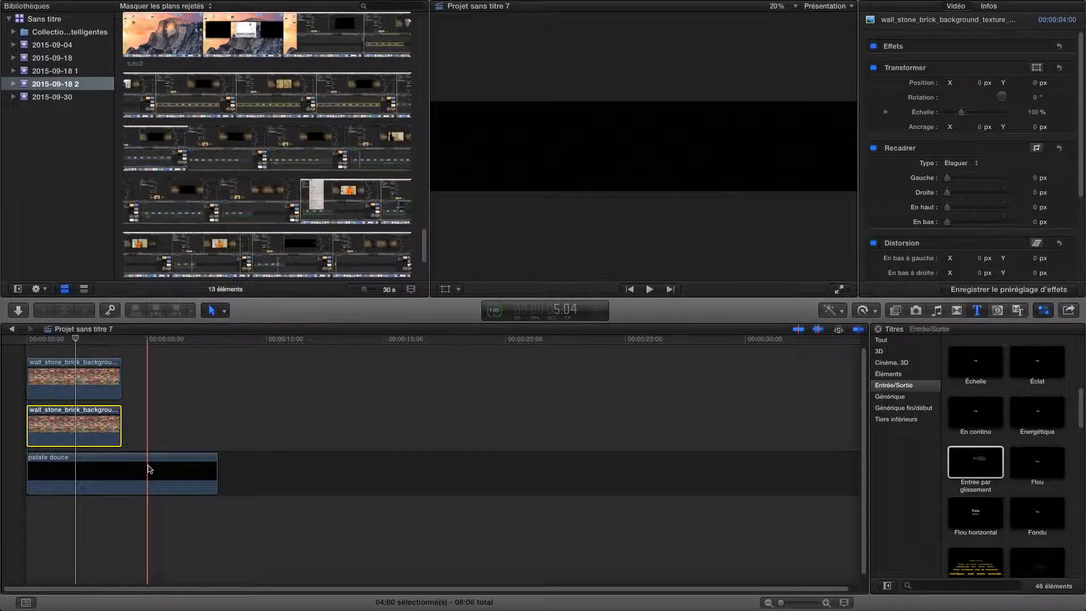
left_click(120, 423)
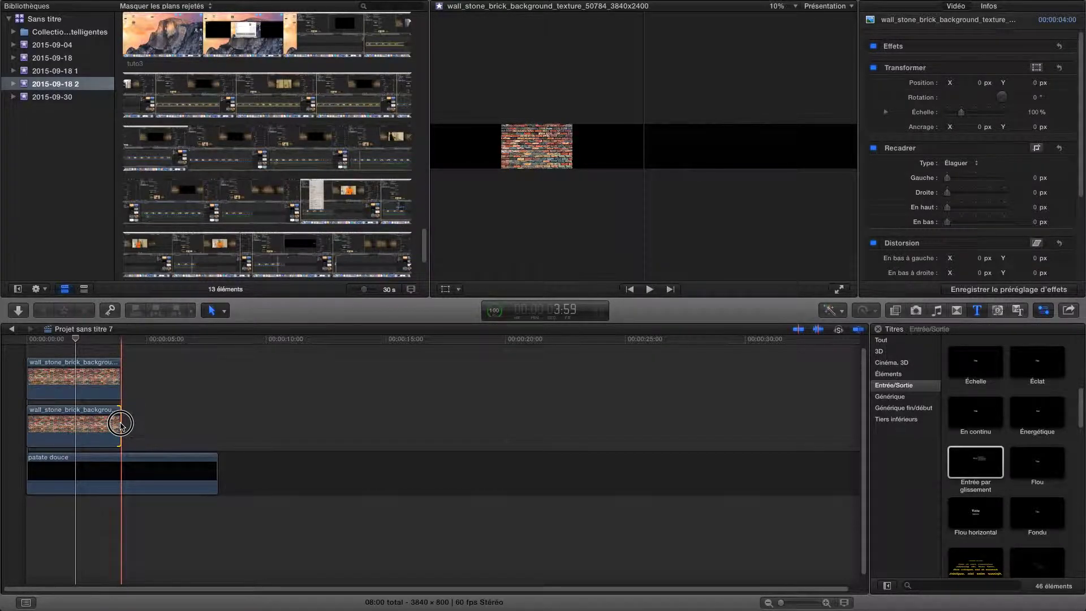
left_click_drag(120, 423, 220, 421)
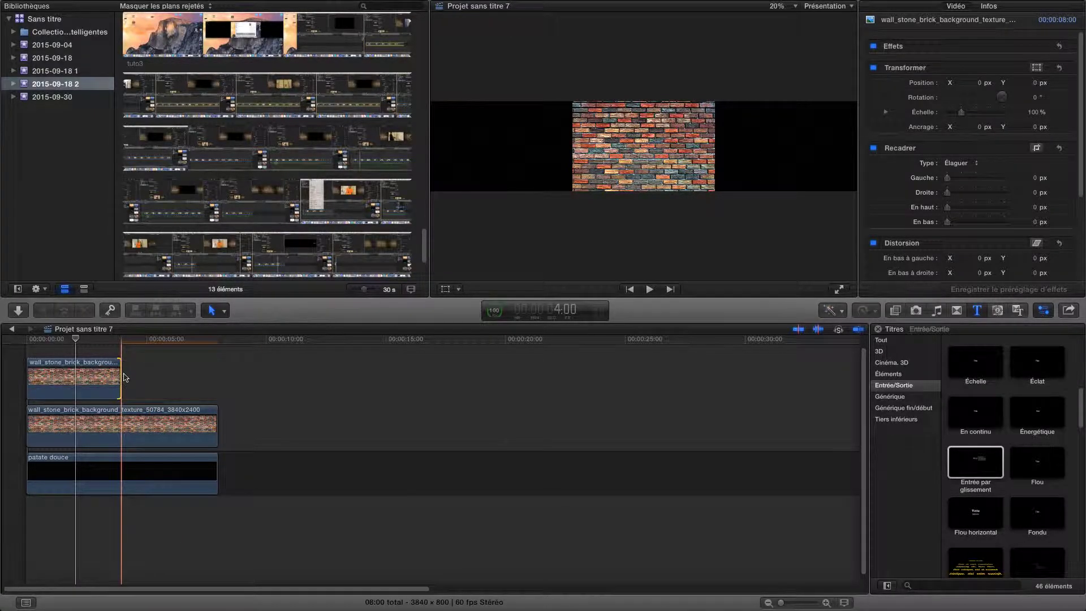
left_click_drag(120, 375, 217, 376)
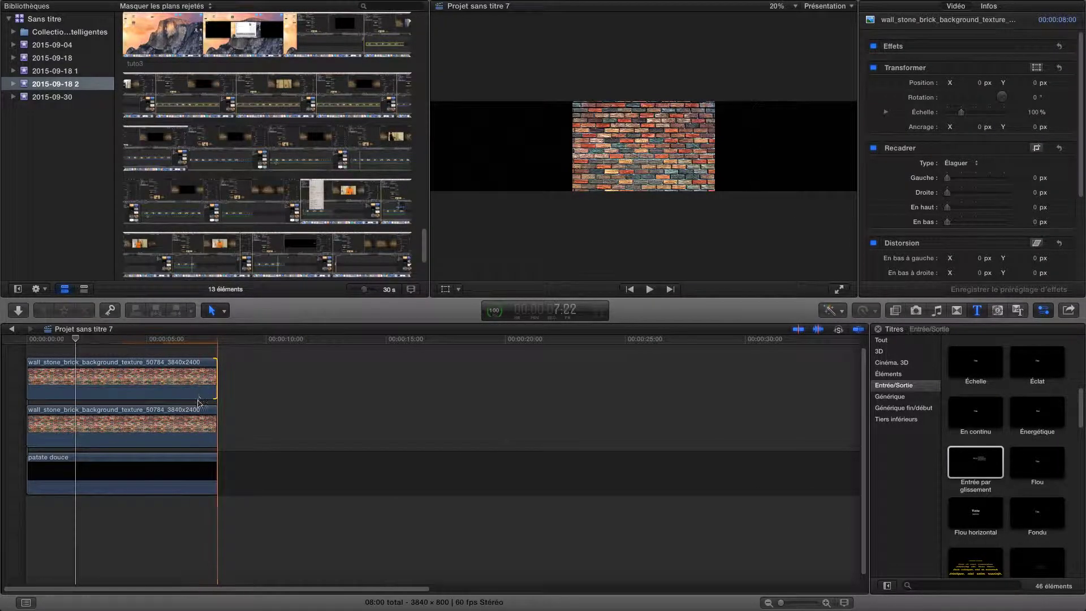
Move the lower brick image to the left third of the frame with Transform, at about X -1277.6 px
left_click(77, 339)
left_click_drag(78, 343, 86, 341)
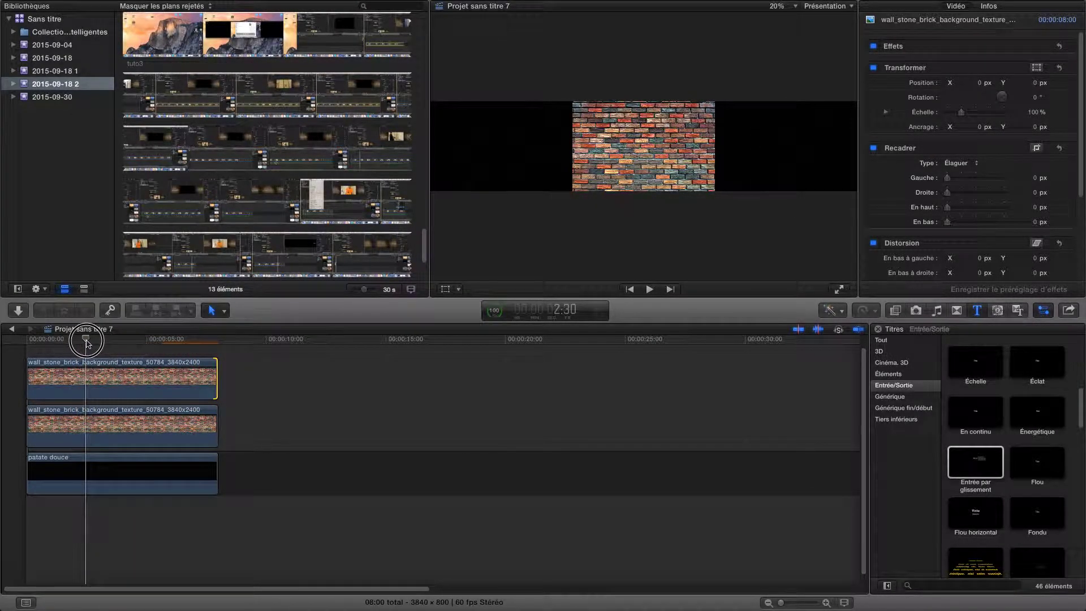
left_click(123, 429)
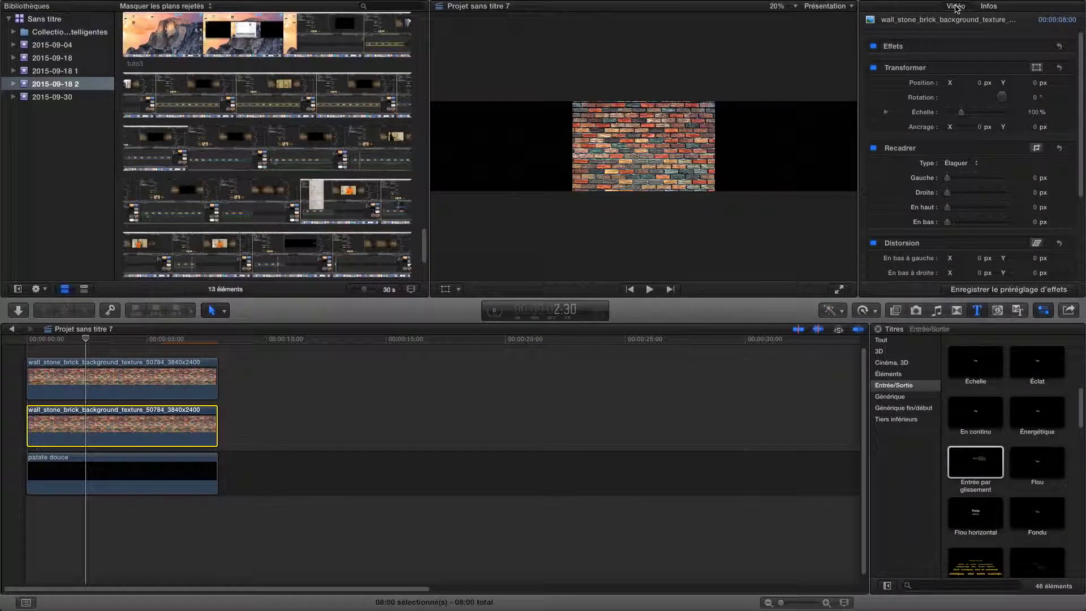
left_click(1037, 68)
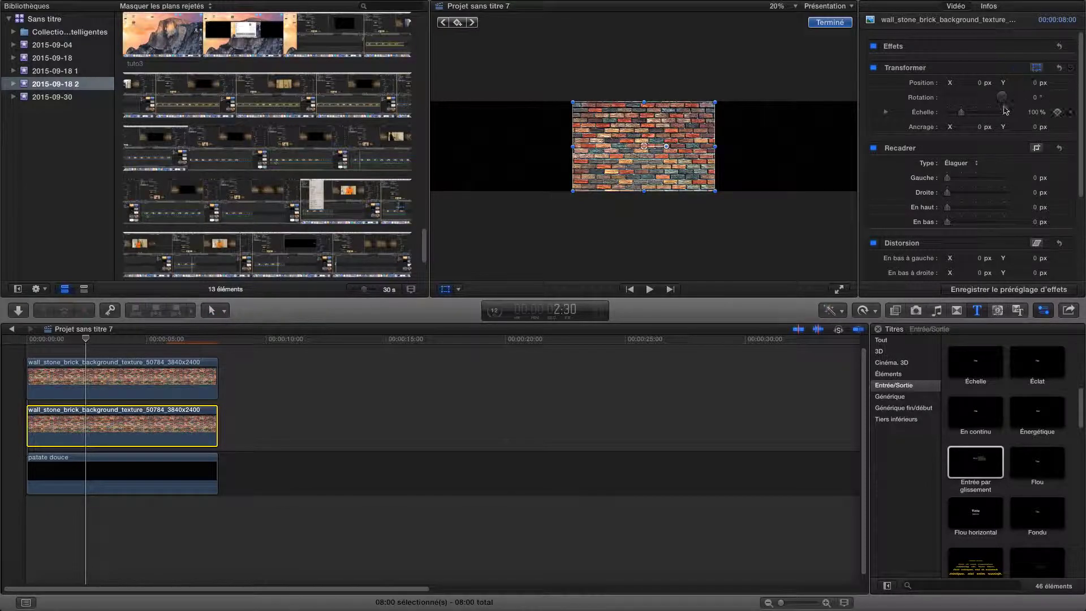
left_click_drag(644, 147, 502, 146)
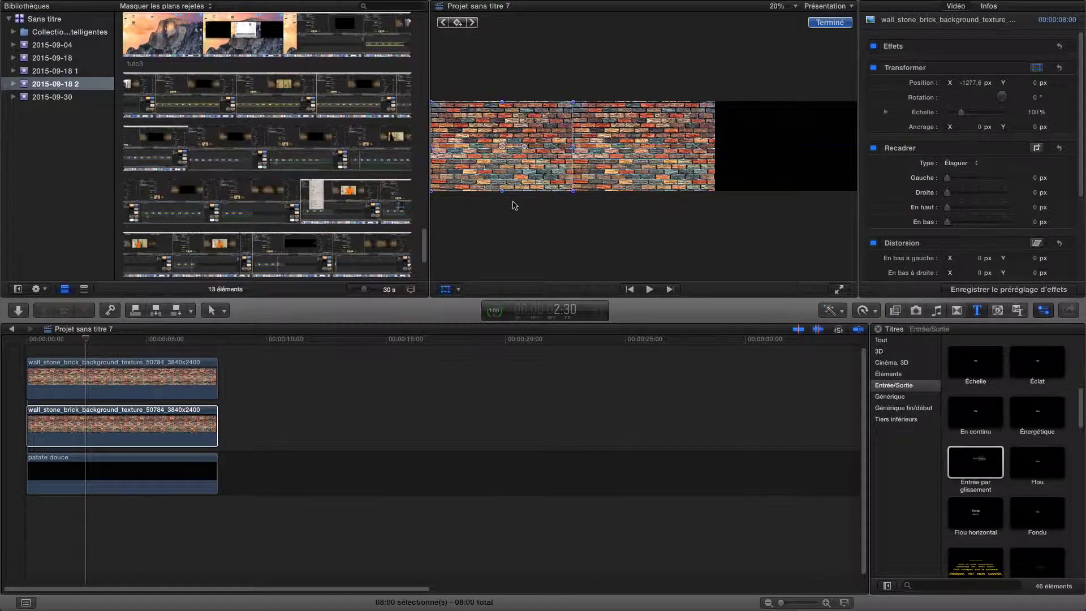
Move the upper brick image to the right third of the frame, at about X 1285.5 px, and finish the transform
left_click(654, 135)
left_click_drag(644, 146, 789, 147)
left_click(830, 23)
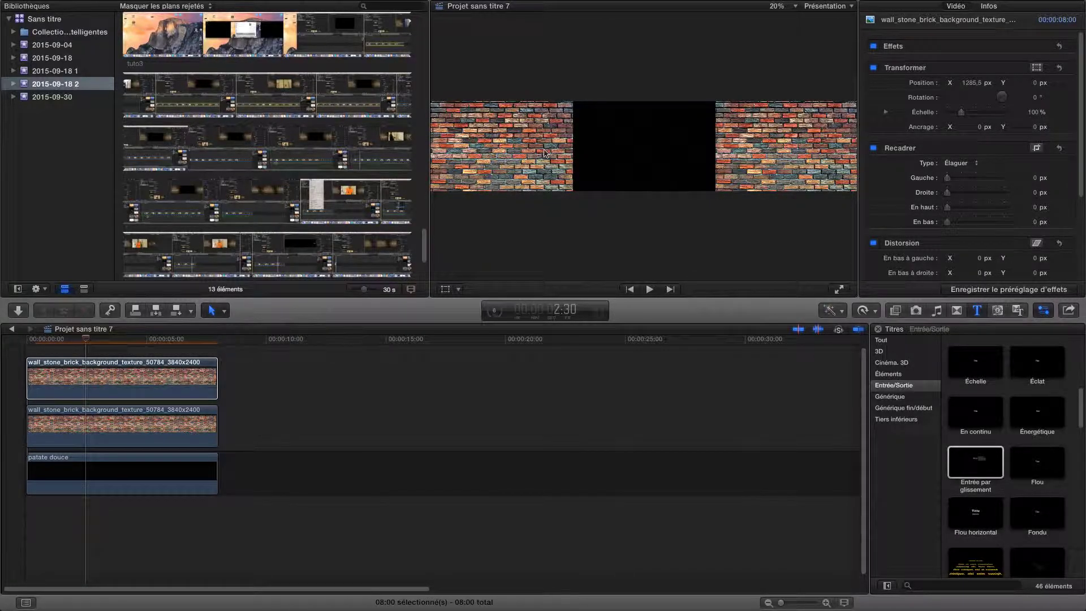
Examine the two brick panels and the black gap between them in full-screen playback
left_click(839, 289)
mouse_move(642, 294)
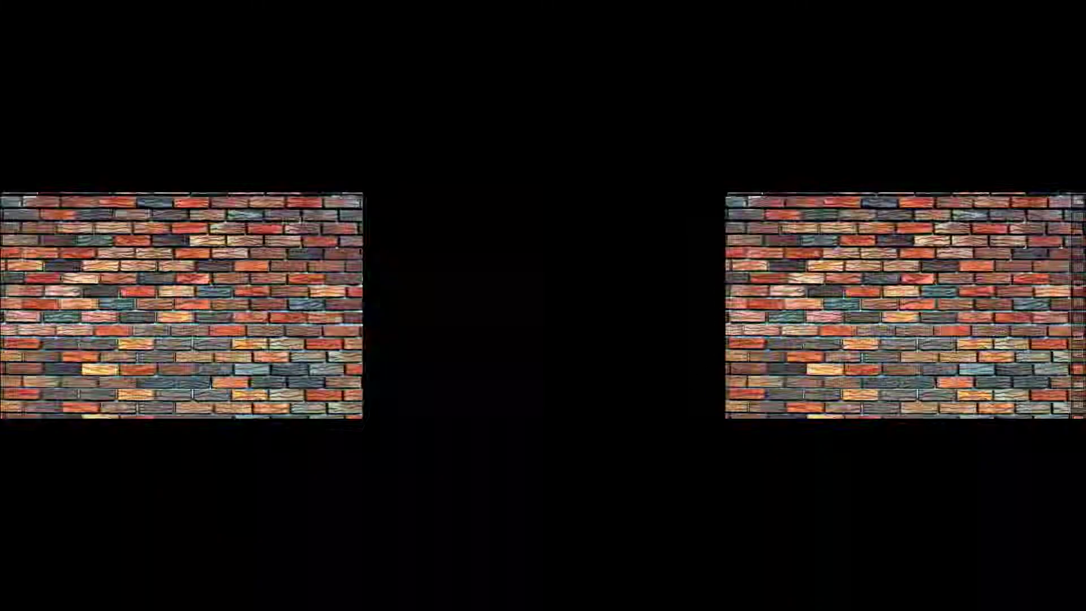
key("Escape")
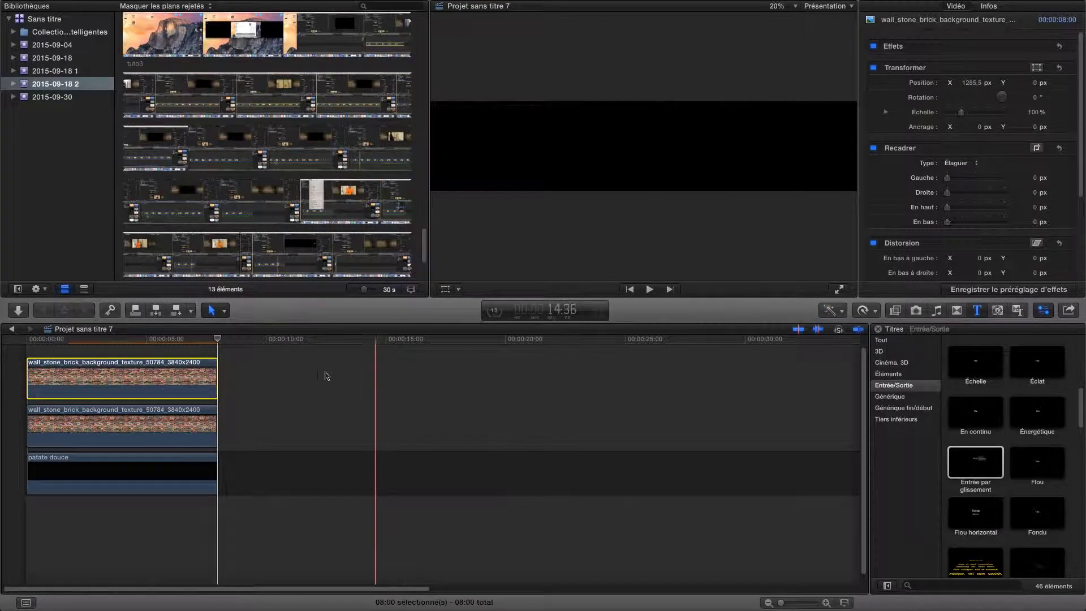
left_click(187, 362)
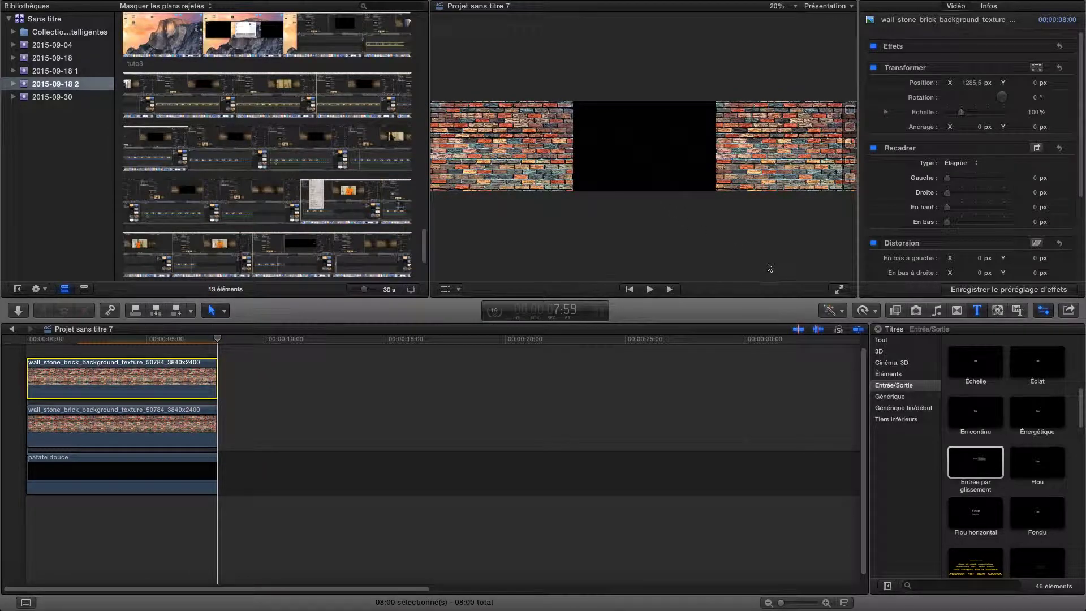
left_click(838, 289)
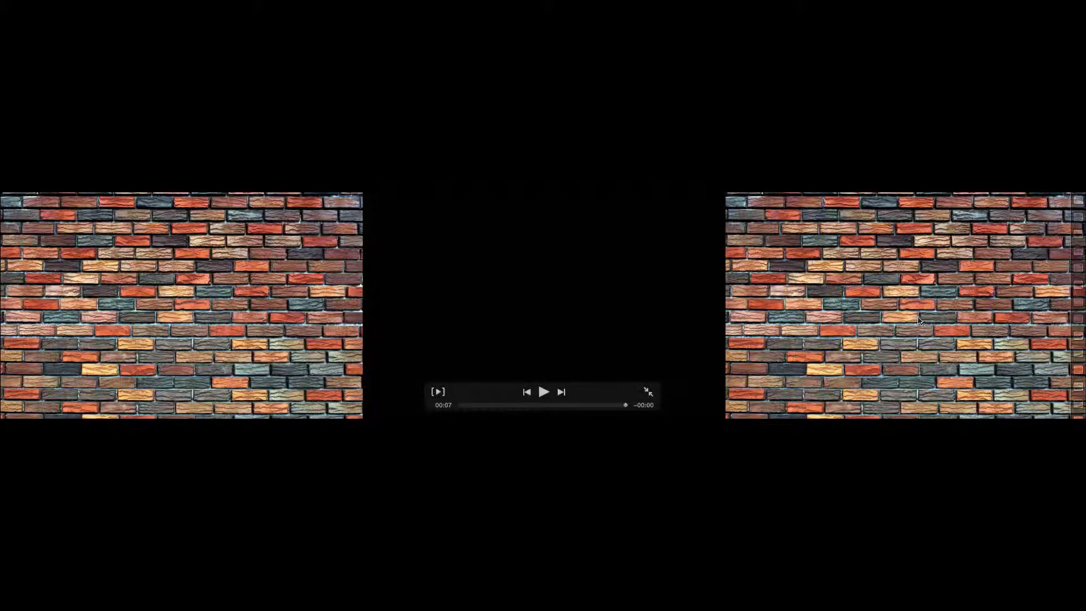
key("Escape")
Shift the upper brick image inward with Transform to X 961 px and check it full screen
left_click(204, 387)
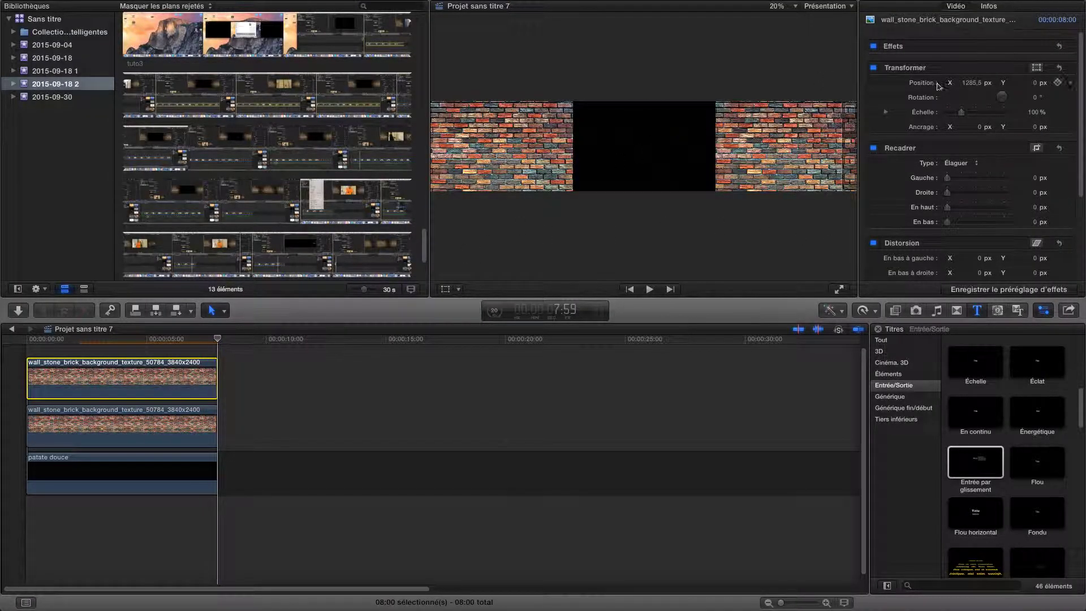
left_click(1036, 68)
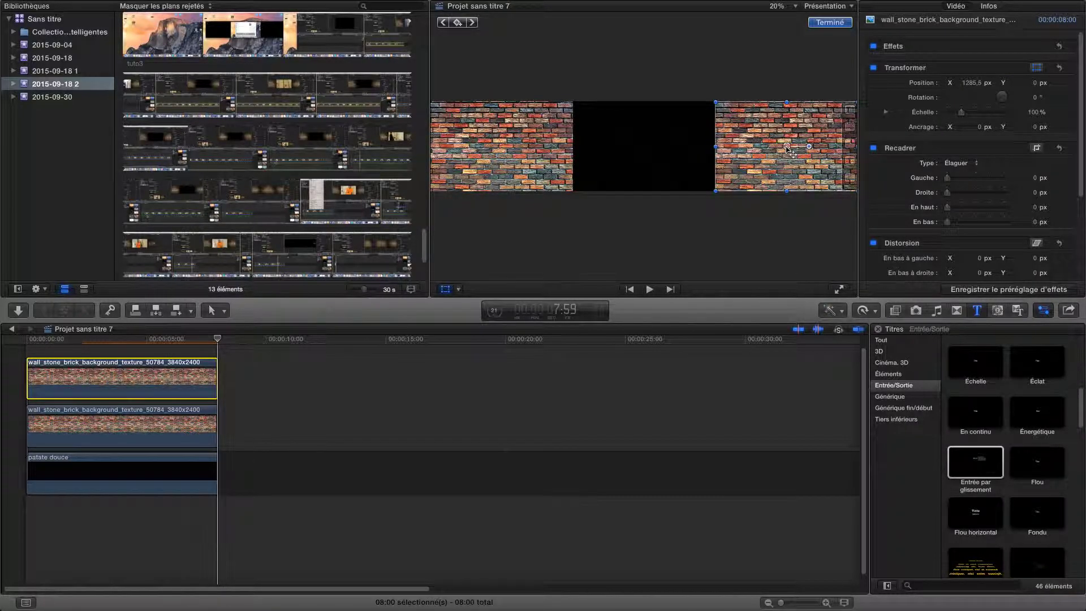
left_click_drag(790, 151, 754, 152)
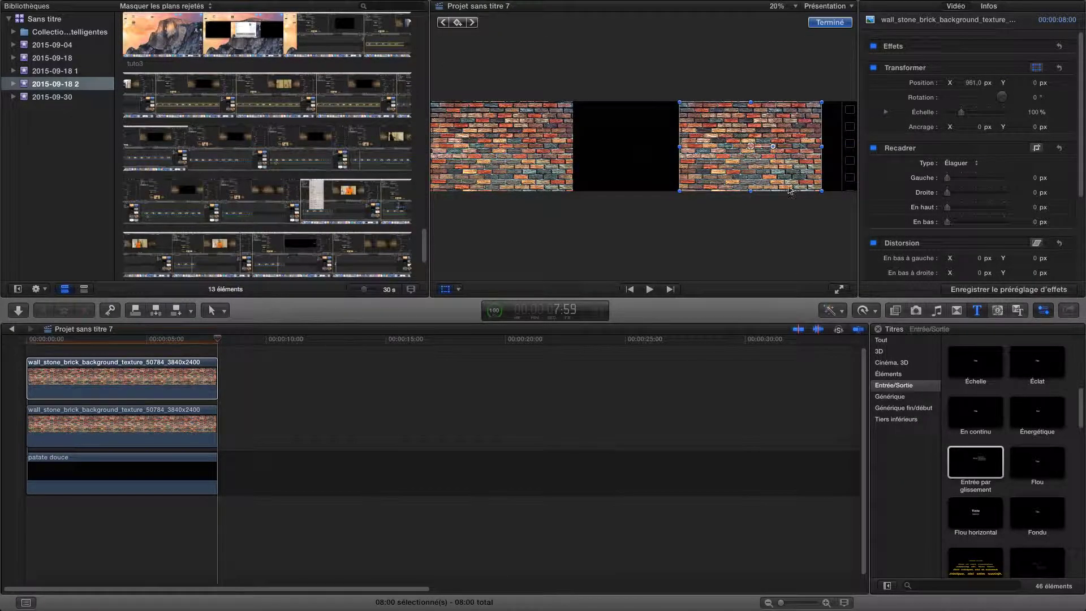
left_click(841, 289)
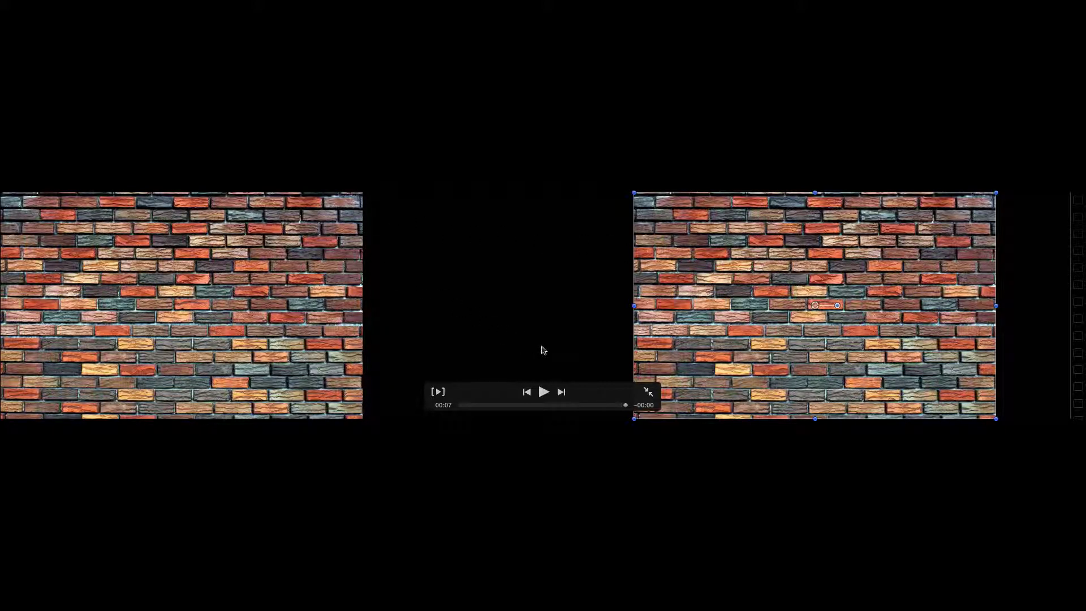
key("Escape")
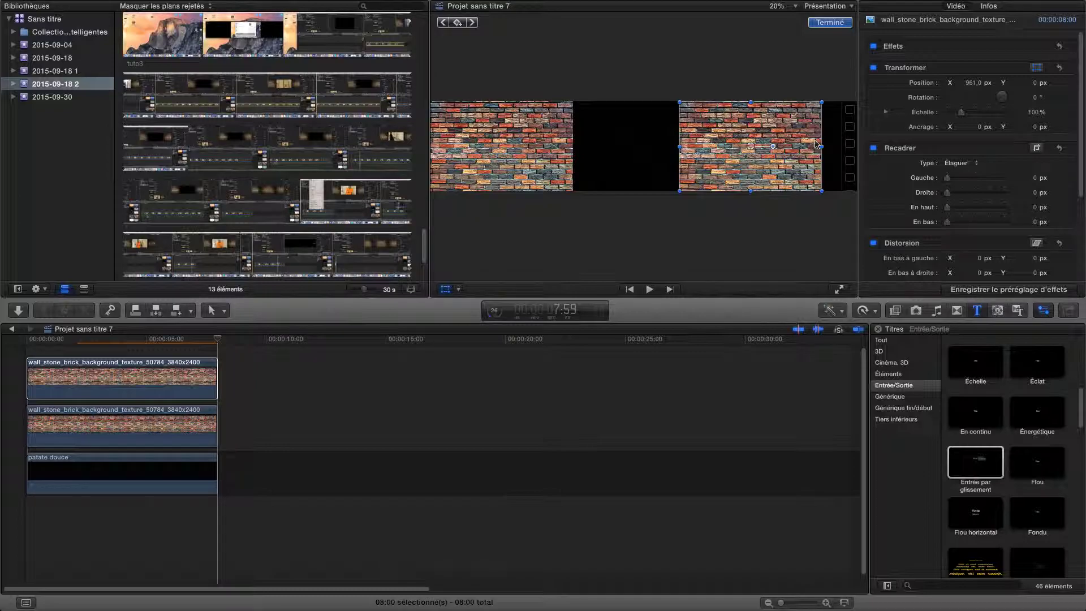
Mirror the upper brick image horizontally by pulling its outer edge past its inner edge to meet the left brick panel
left_click(791, 6)
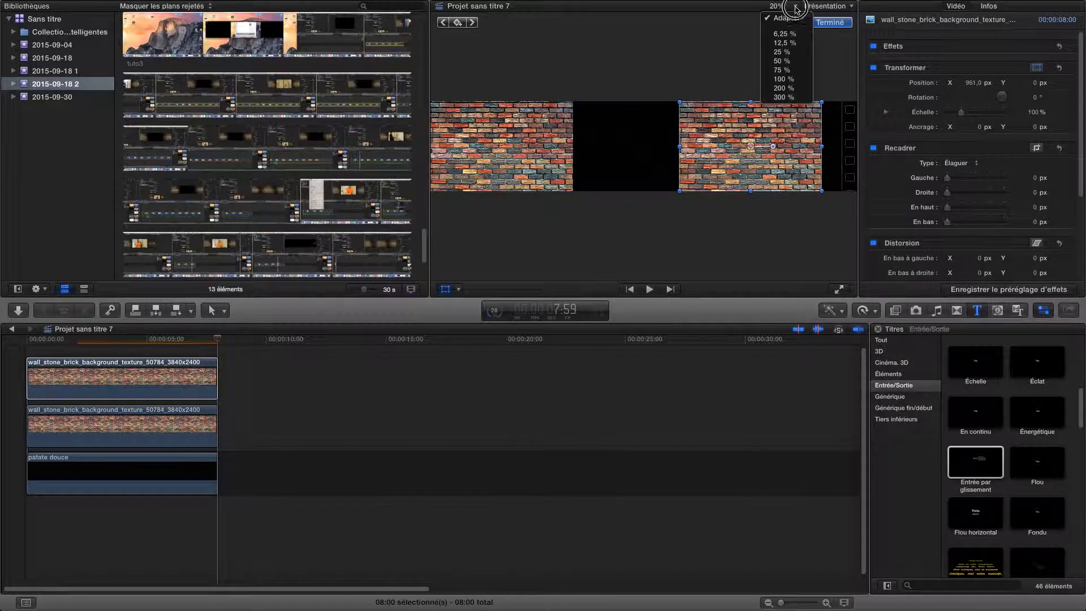
left_click(797, 56)
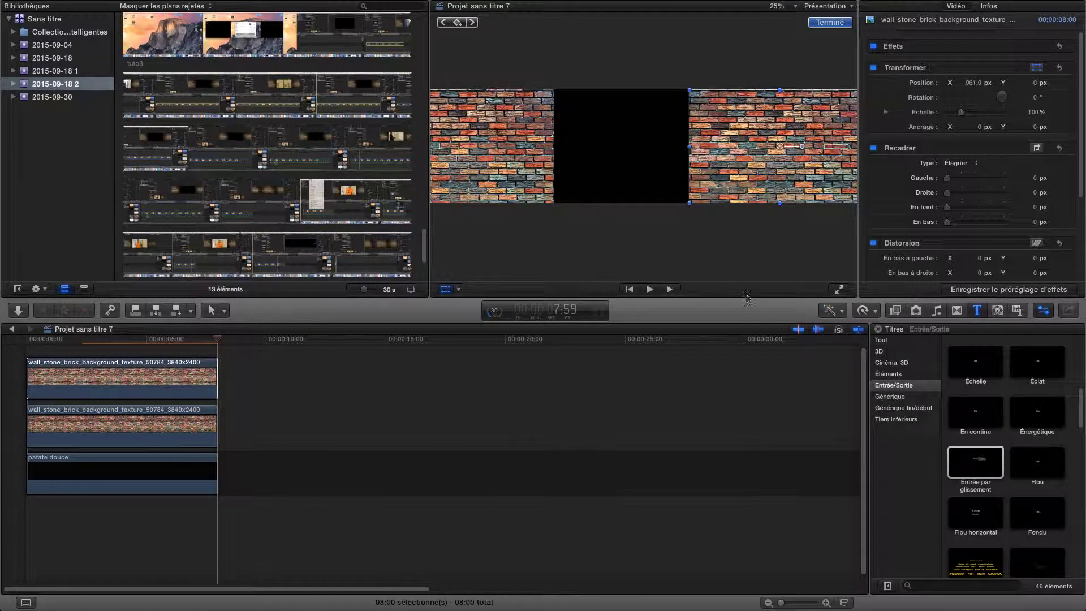
left_click(795, 6)
left_click(794, 24)
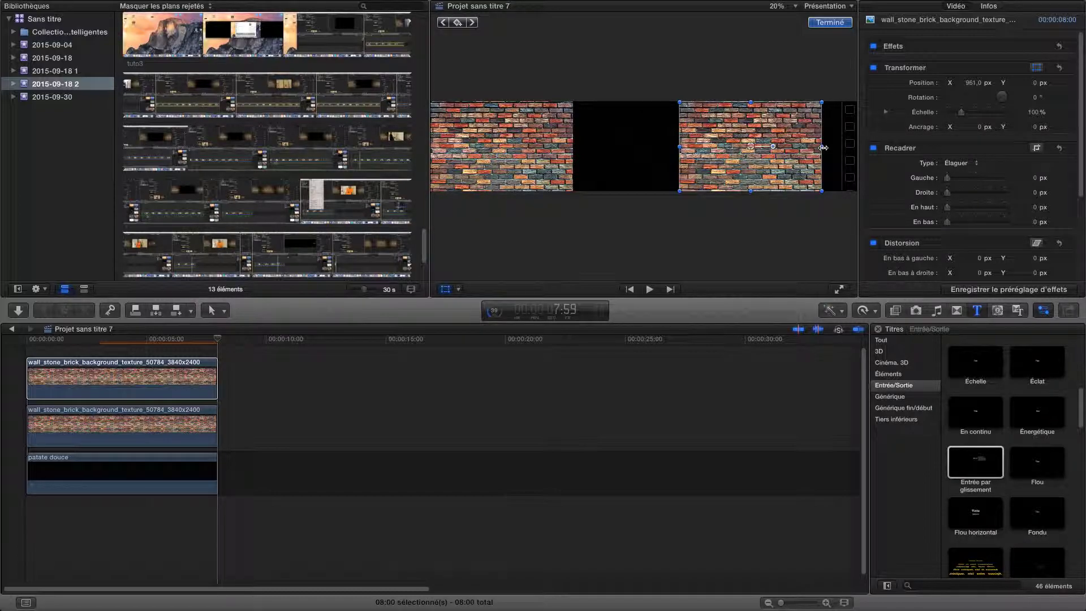
left_click_drag(824, 147, 641, 146)
left_click(839, 289)
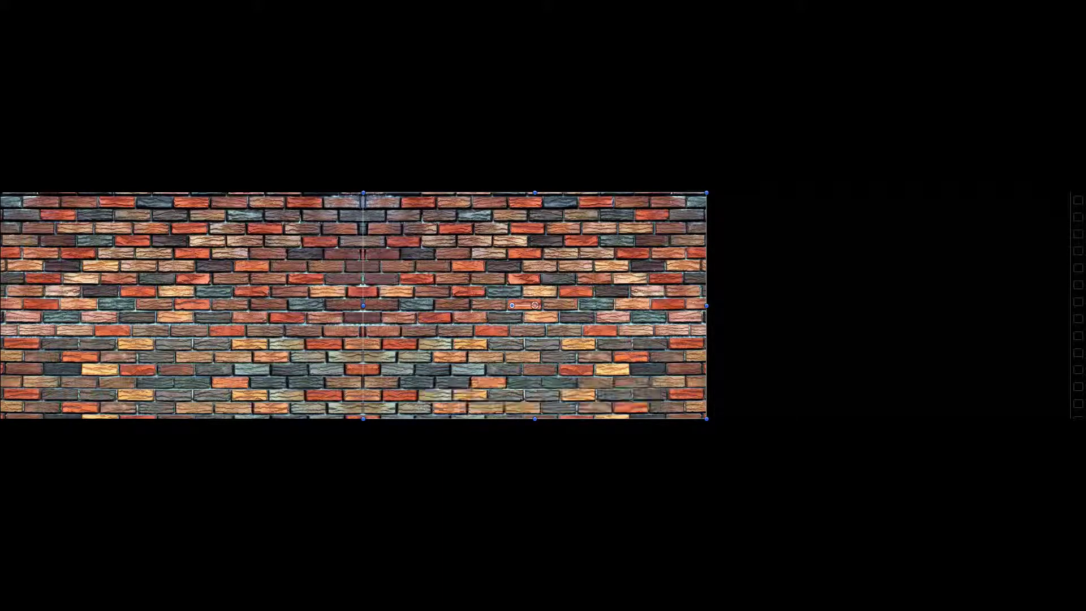
Leave full-screen playback and move the mirrored upper brick image outward to the frame's right end, at about X 1308.4 px
key("Escape")
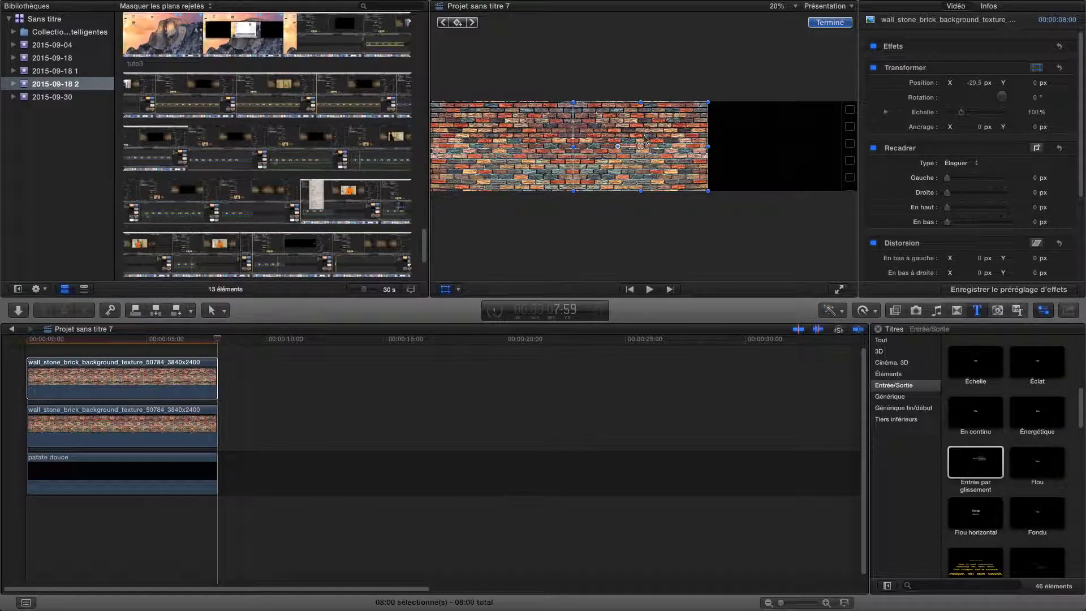
left_click_drag(643, 148, 683, 148)
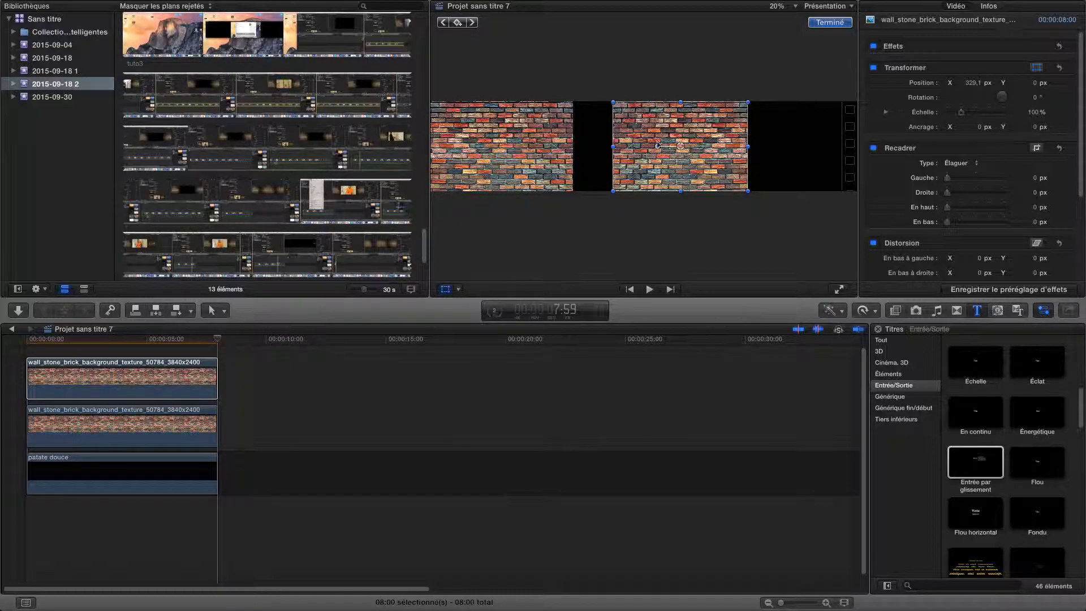
left_click_drag(682, 149, 788, 146)
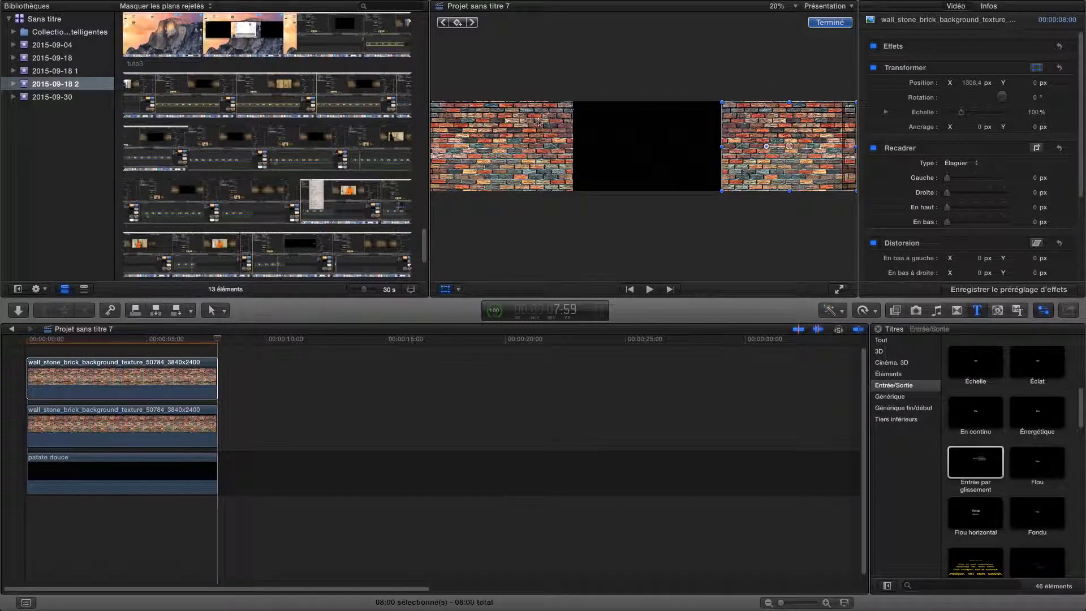
Enlarge the left brick image to about 124.69% and the right brick image to about 138.38%
left_click(516, 146)
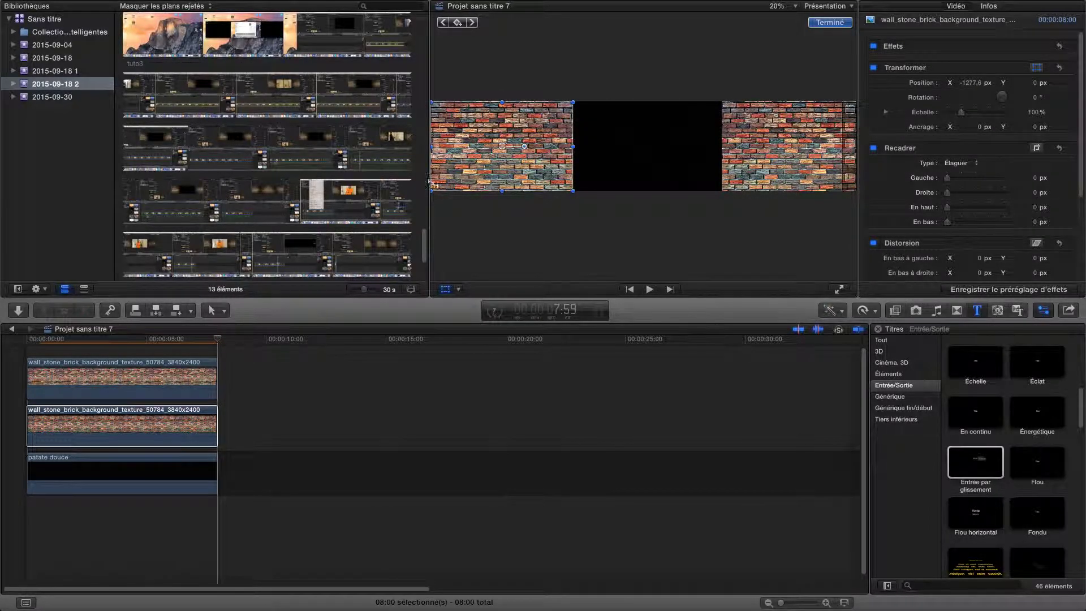
left_click_drag(573, 102, 590, 94)
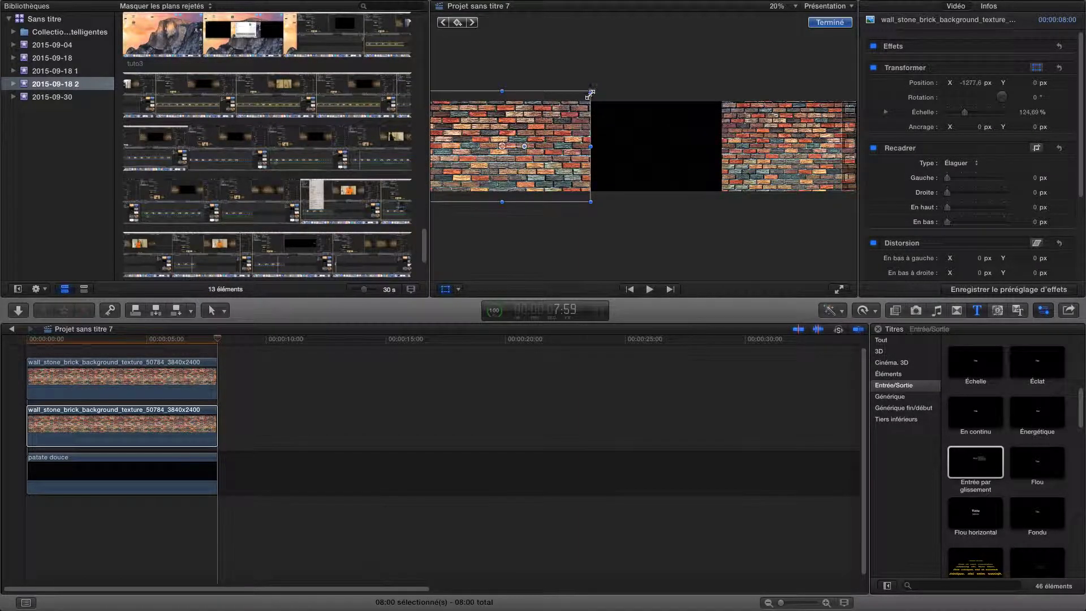
left_click(736, 132)
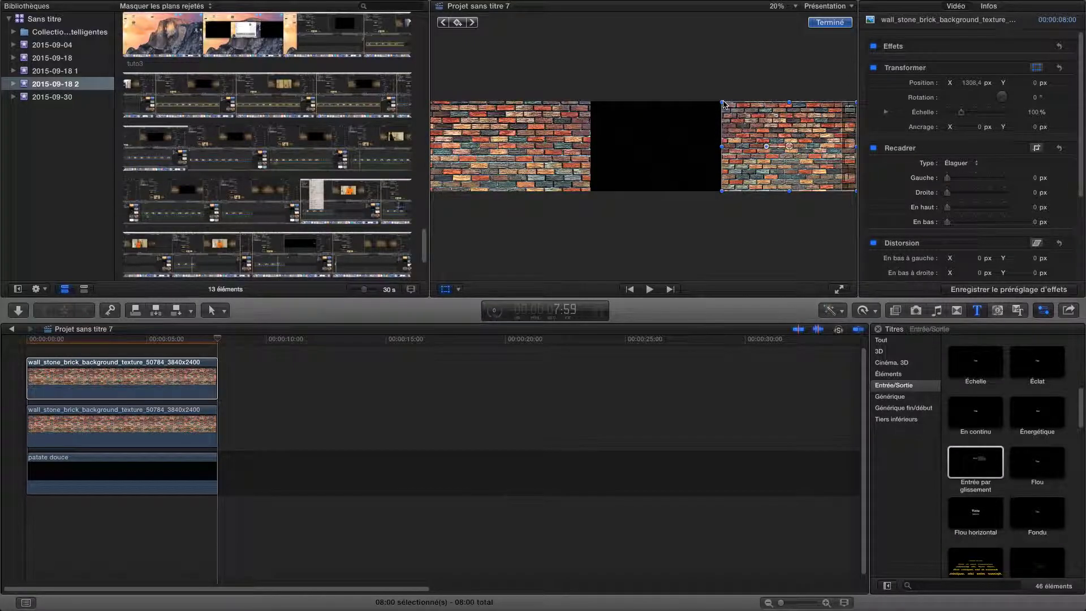
left_click_drag(722, 101, 695, 99)
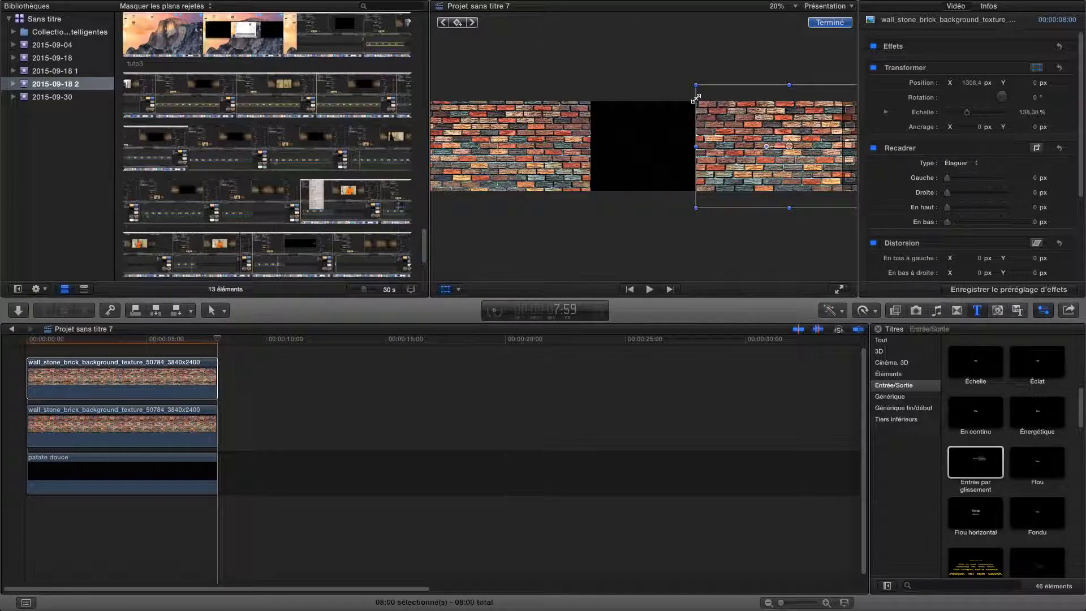
Keep enlarging both brick images in turn until only a thin central gap remains, with the right one at about 198.96%
left_click(567, 122)
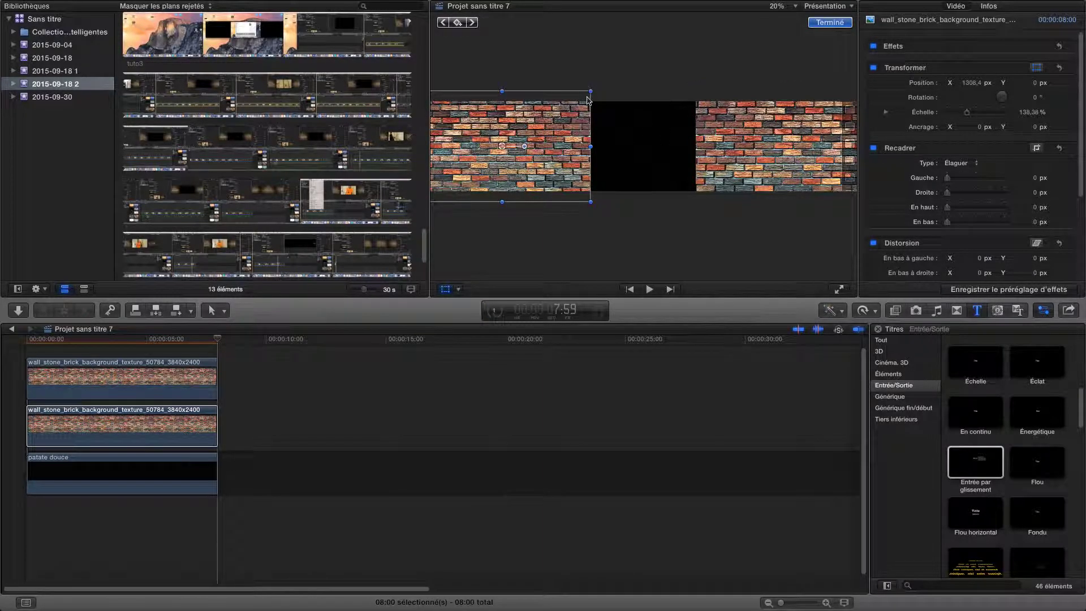
left_click_drag(590, 91, 606, 84)
left_click(729, 140)
left_click_drag(696, 85, 683, 81)
left_click(604, 121)
left_click_drag(609, 87, 655, 58)
left_click(742, 139)
left_click(606, 121)
left_click(686, 103)
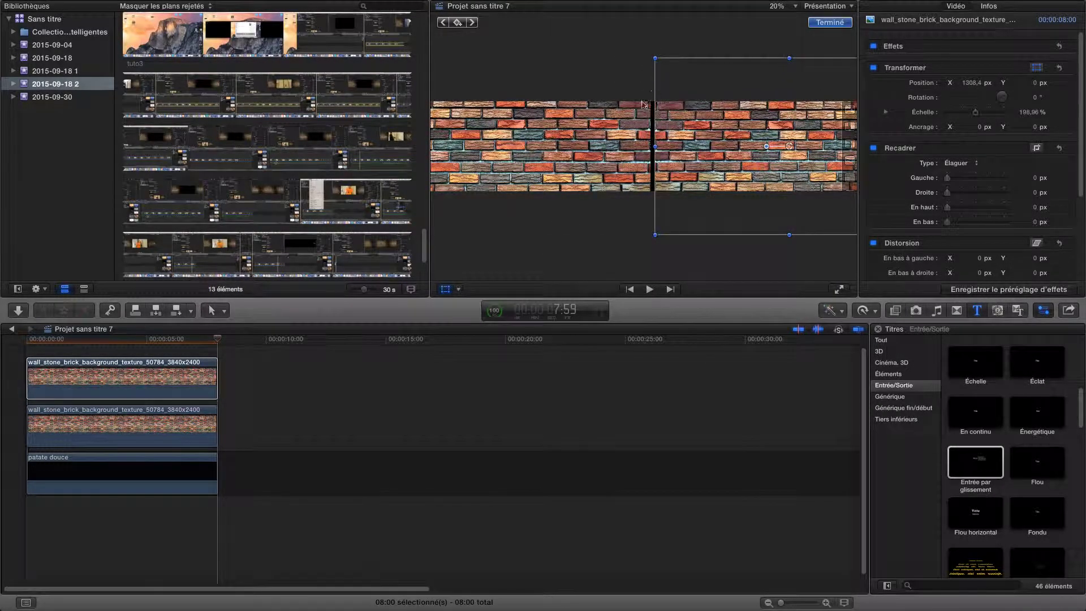
Close the central gap by scaling the left image to about 213.31% and the right to about 201.26%, then check the wall full screen
left_click(640, 110)
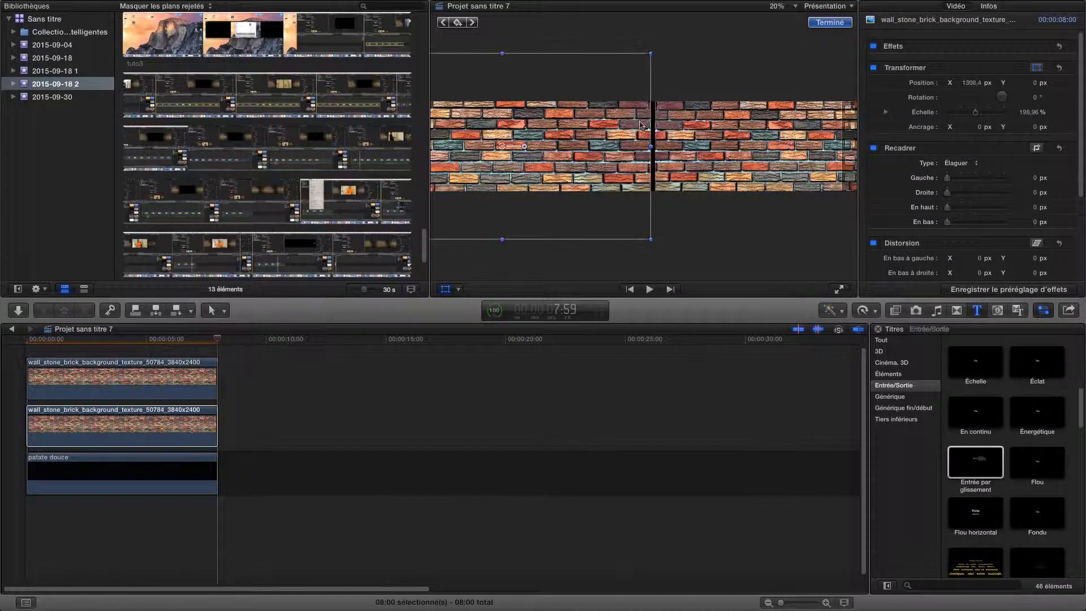
left_click_drag(651, 53, 654, 58)
left_click(654, 64)
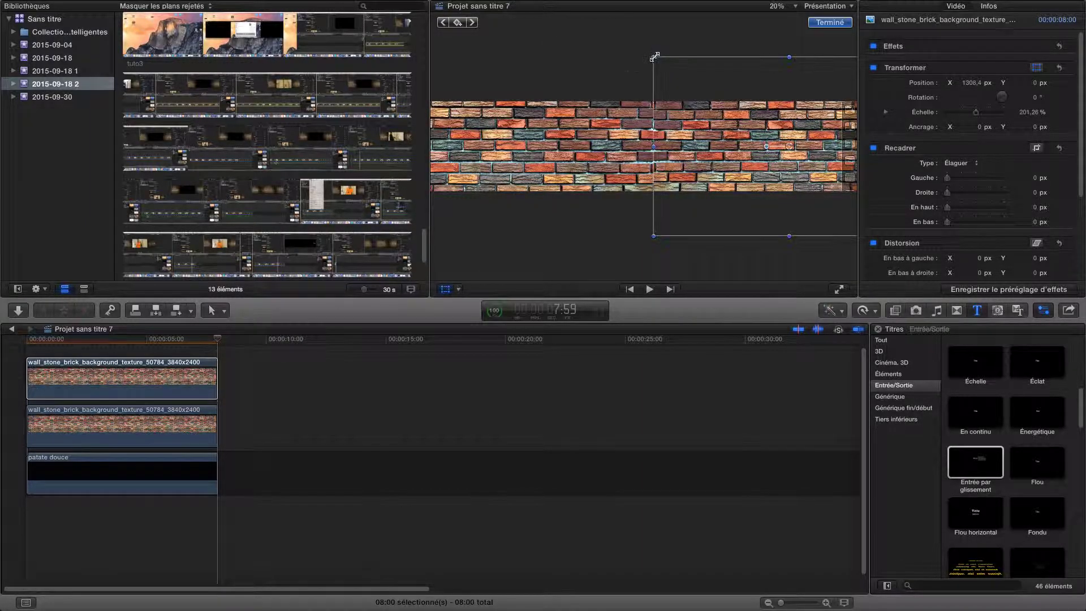
left_click(829, 22)
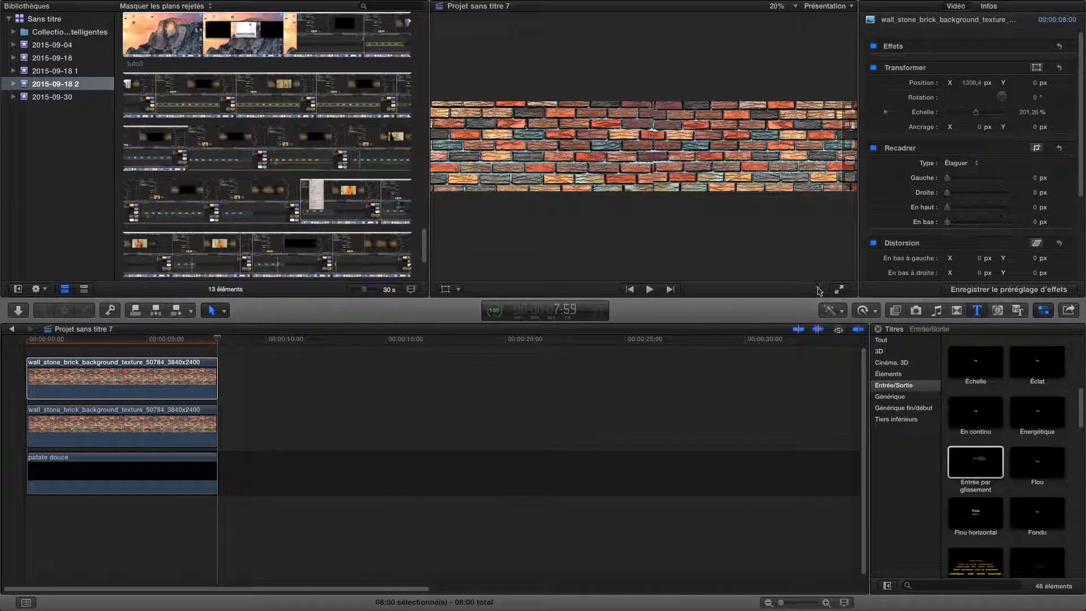
left_click(837, 290)
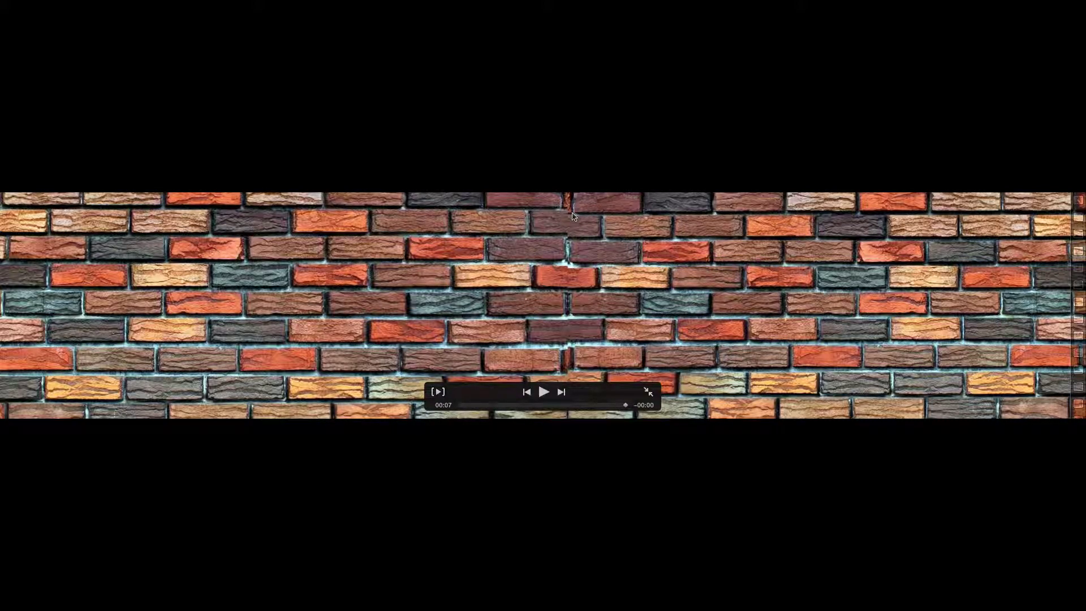
key("Escape")
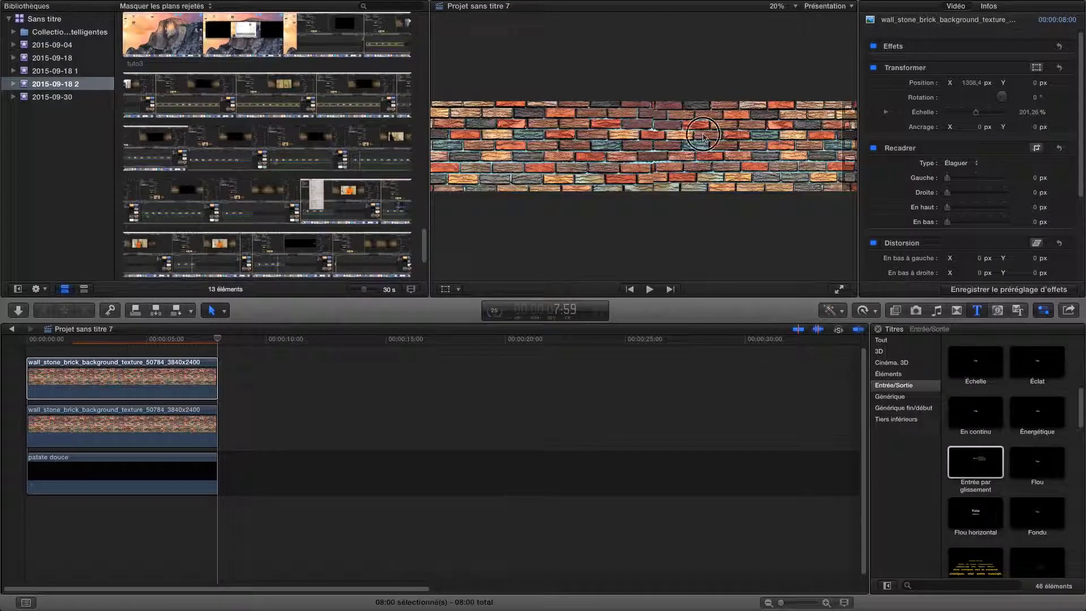
Stretch the right brick image vertically to about 213.43% to align its rows with the left image, and check the wall full screen
left_click(171, 431)
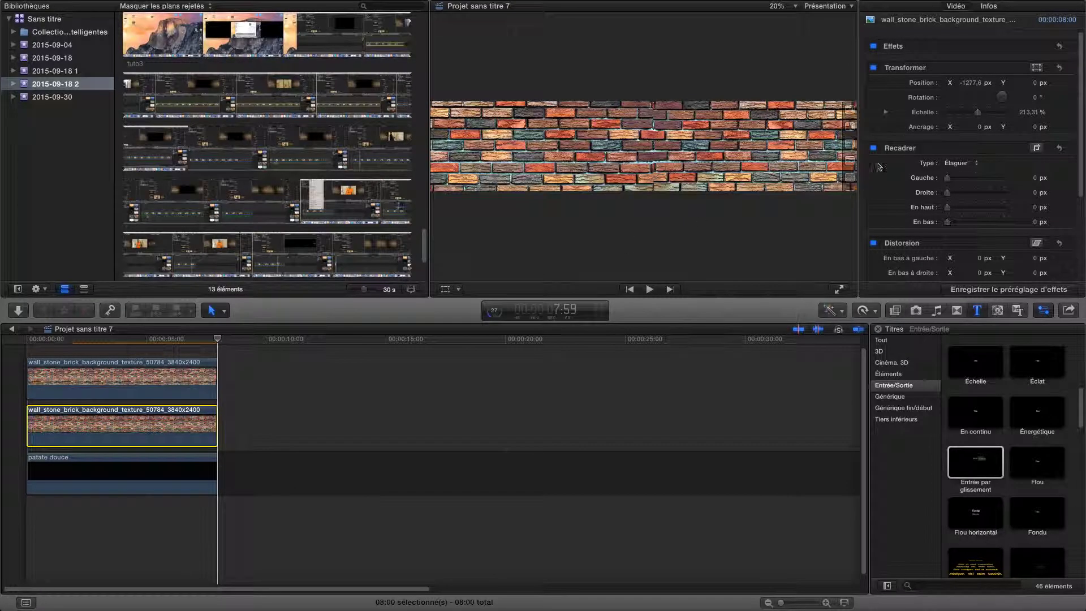
left_click(1036, 67)
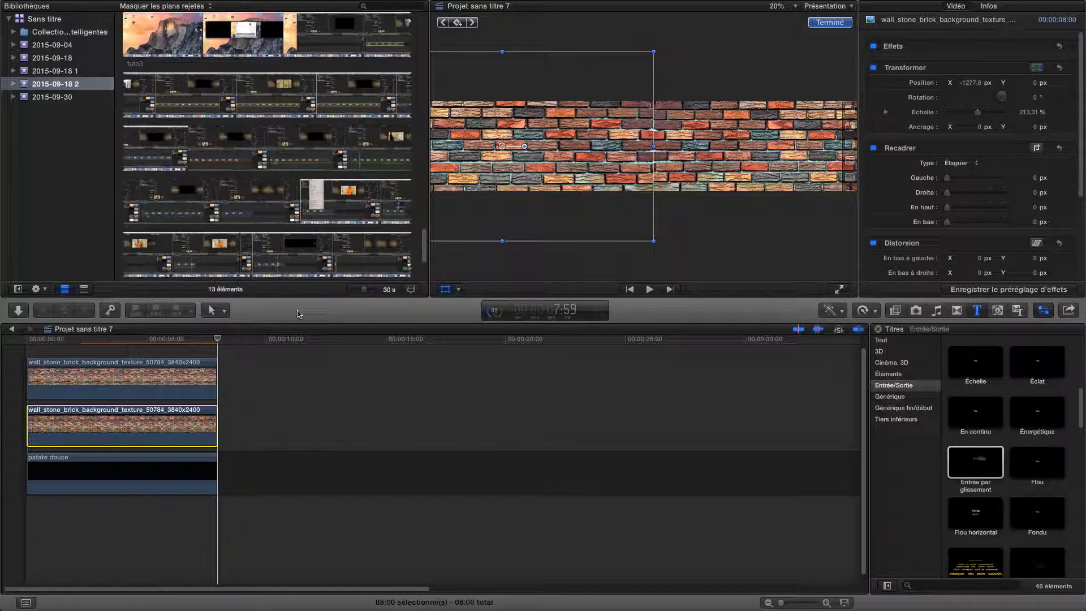
left_click(204, 370)
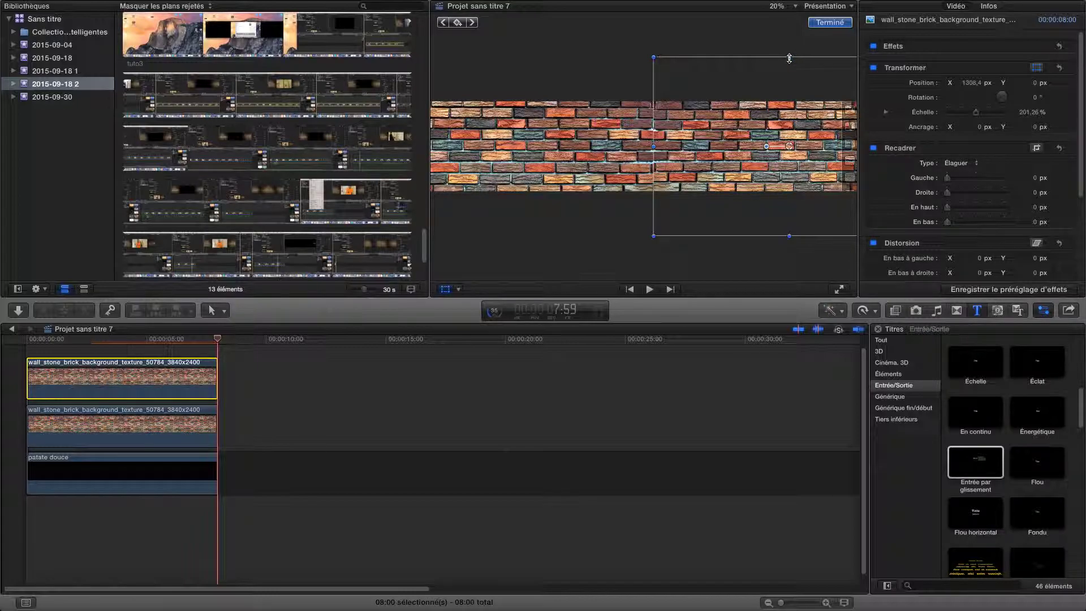
left_click_drag(789, 58, 789, 51)
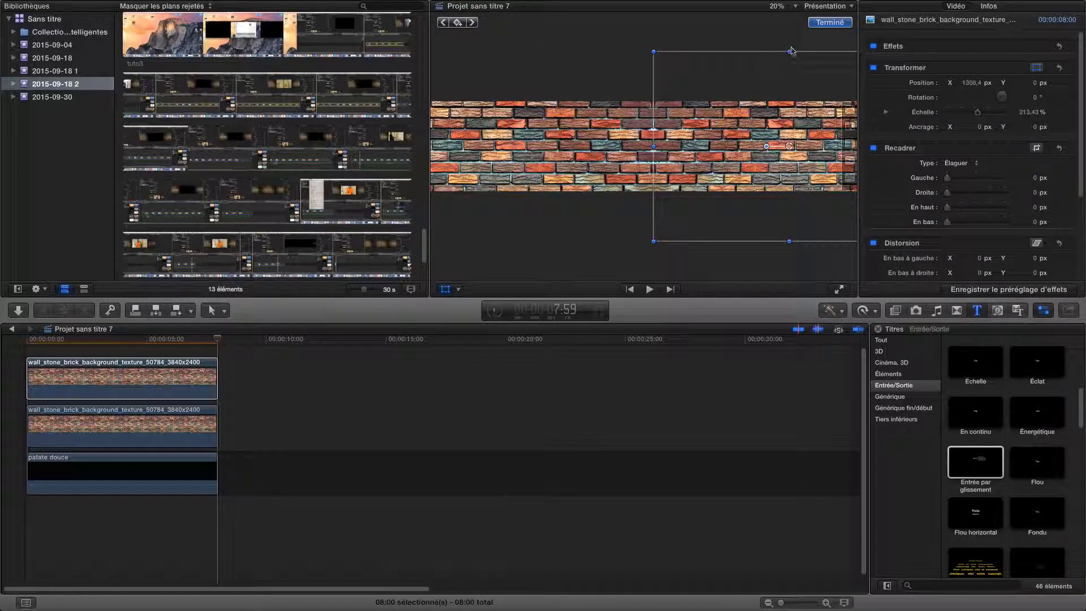
left_click(830, 22)
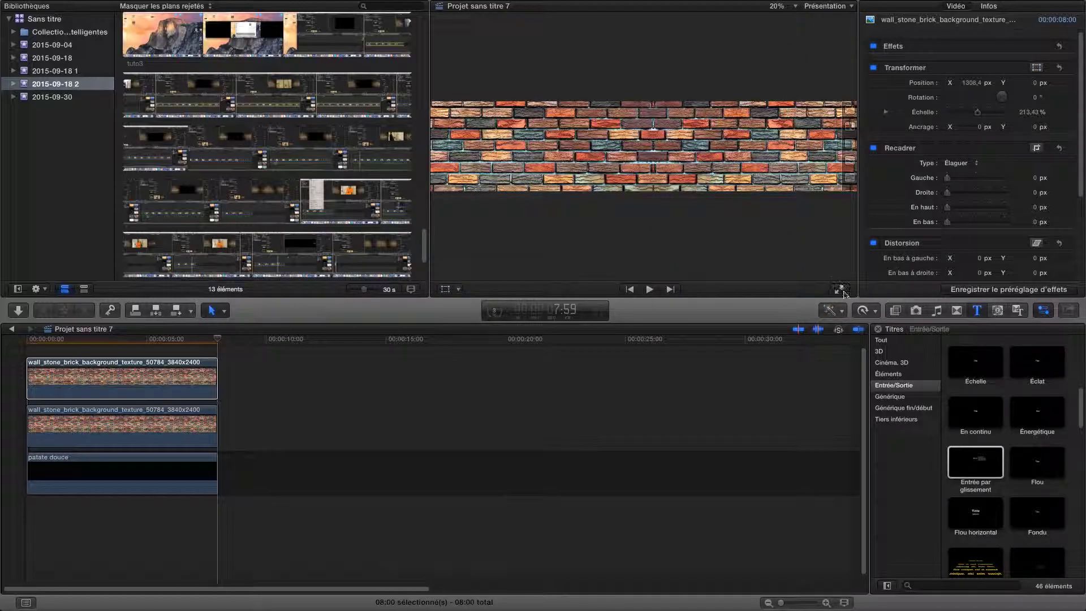
left_click(842, 292)
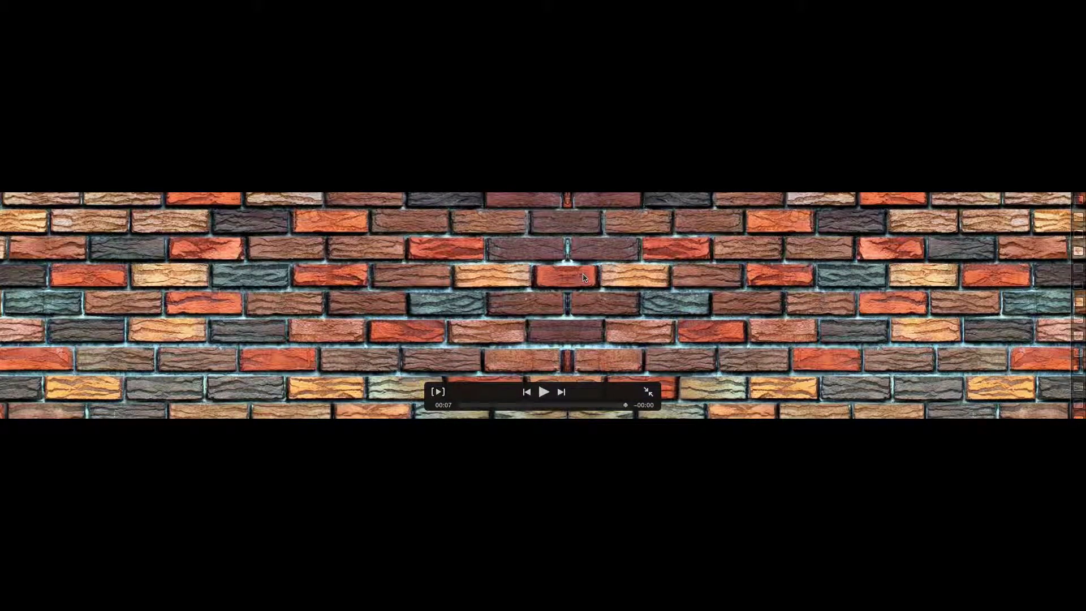